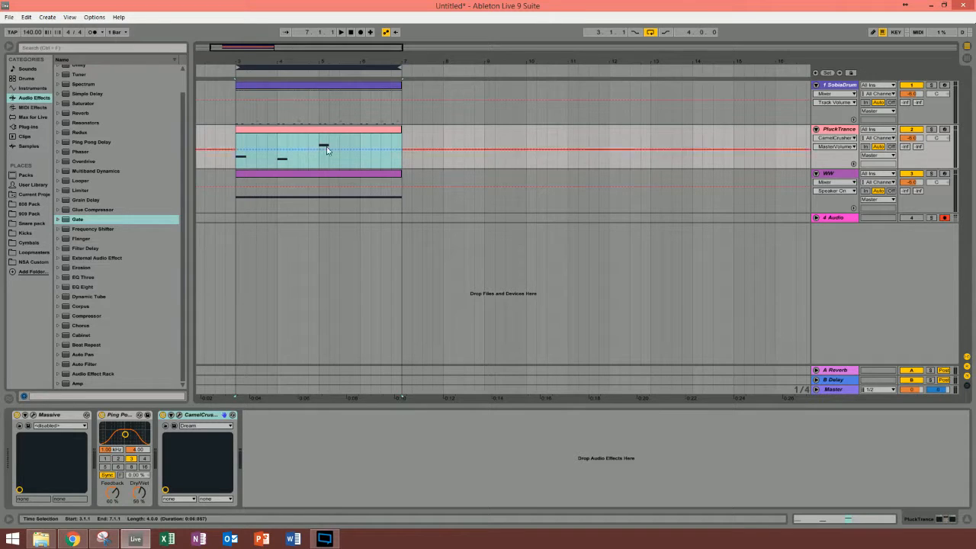
Step: Play the loop and solo the WW track briefly to hear it alone
key("space")
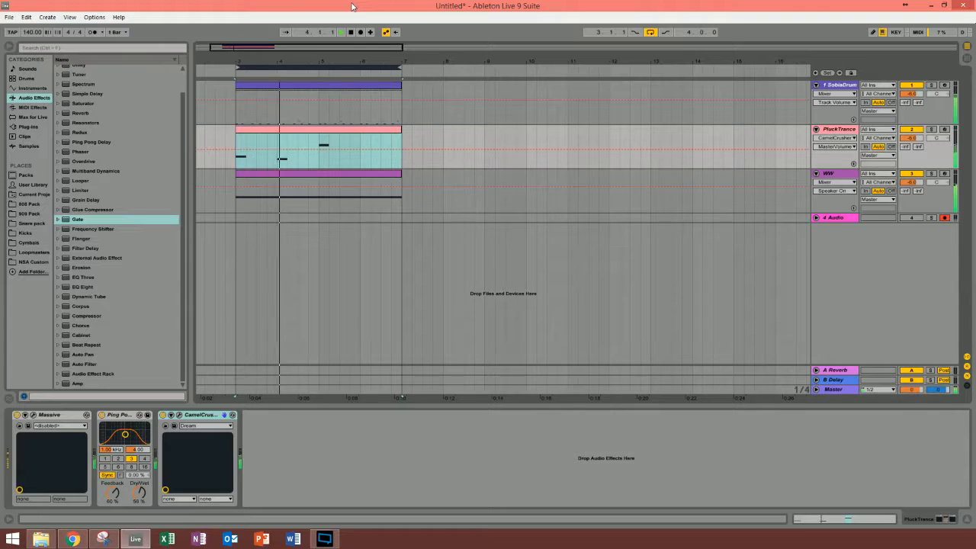
left_click(931, 174)
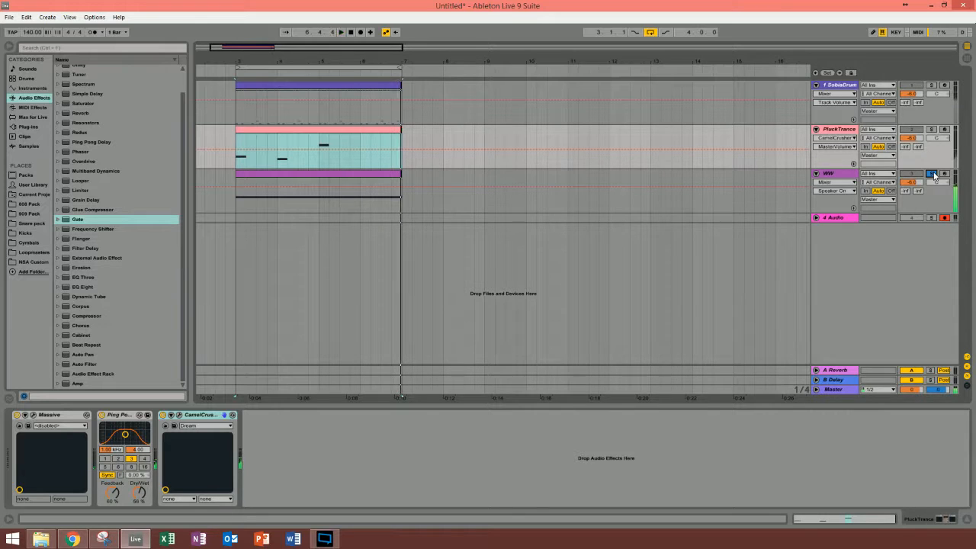
left_click(933, 174)
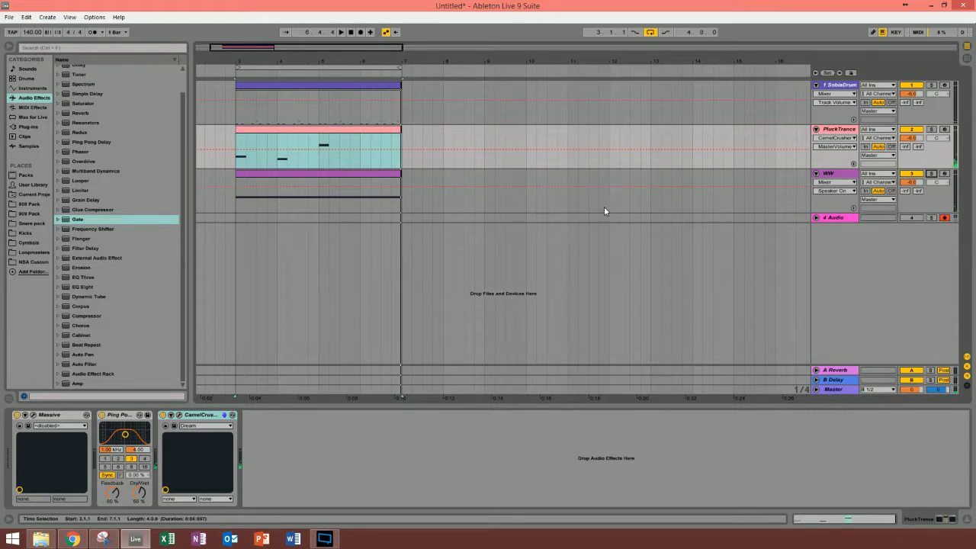
Step: Mute the WW track and insert a MIDI track directly beneath it
left_click(333, 173)
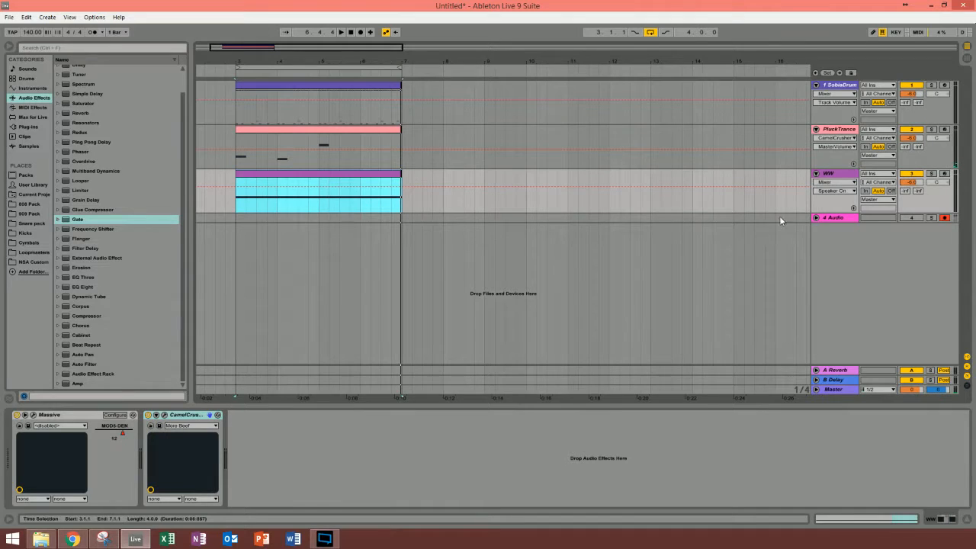
right_click(828, 234)
left_click(841, 245)
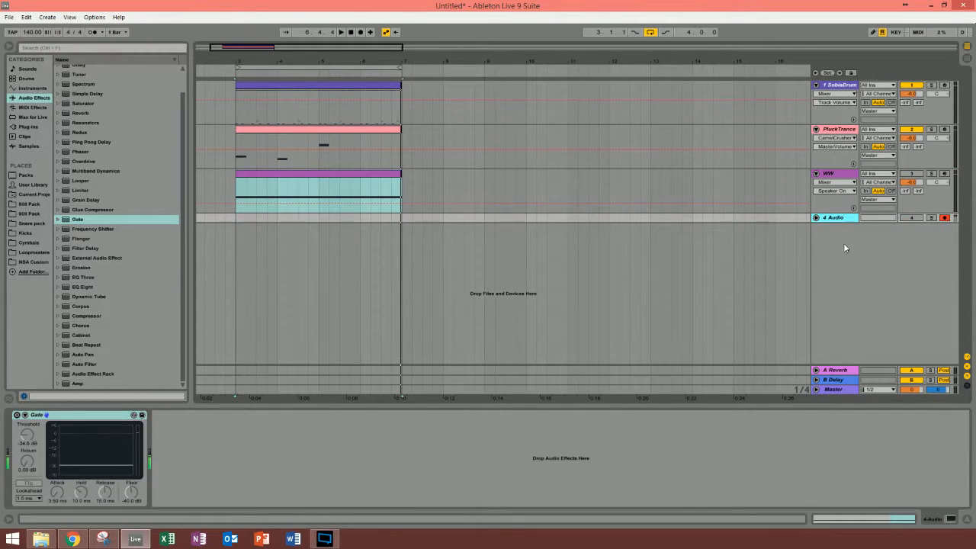
left_click_drag(829, 215, 831, 217)
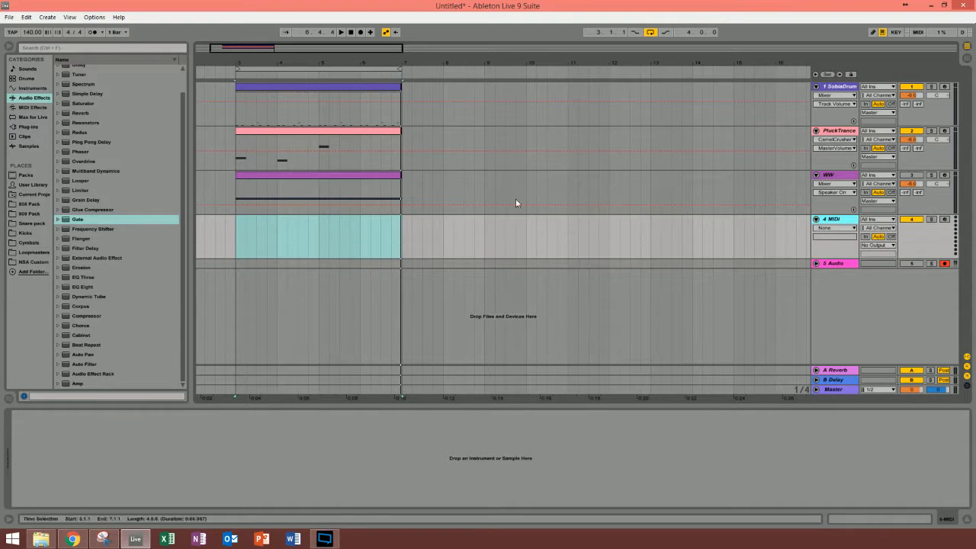
Step: Load the Massive plug-in onto the empty MIDI track and close its editor window
left_click(29, 127)
double_click(80, 253)
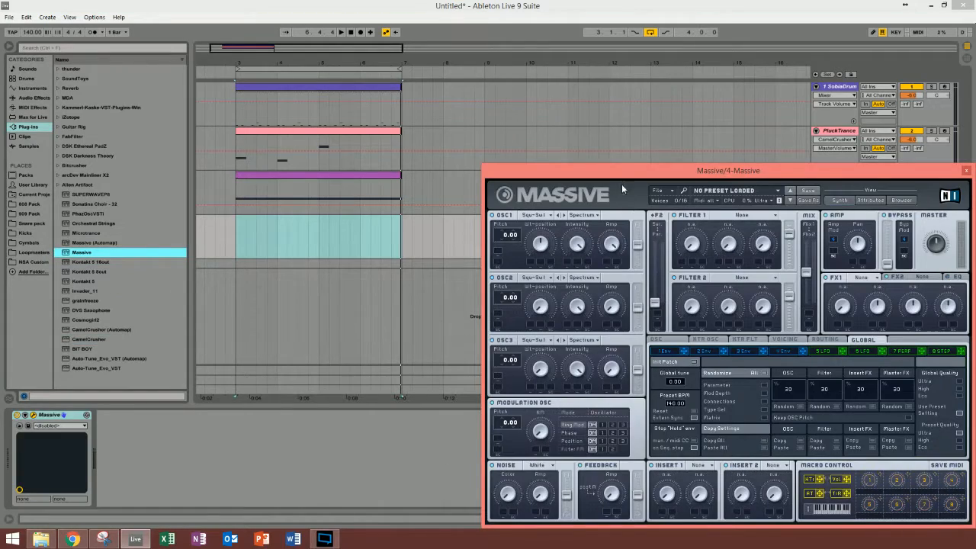
left_click_drag(621, 184, 170, 45)
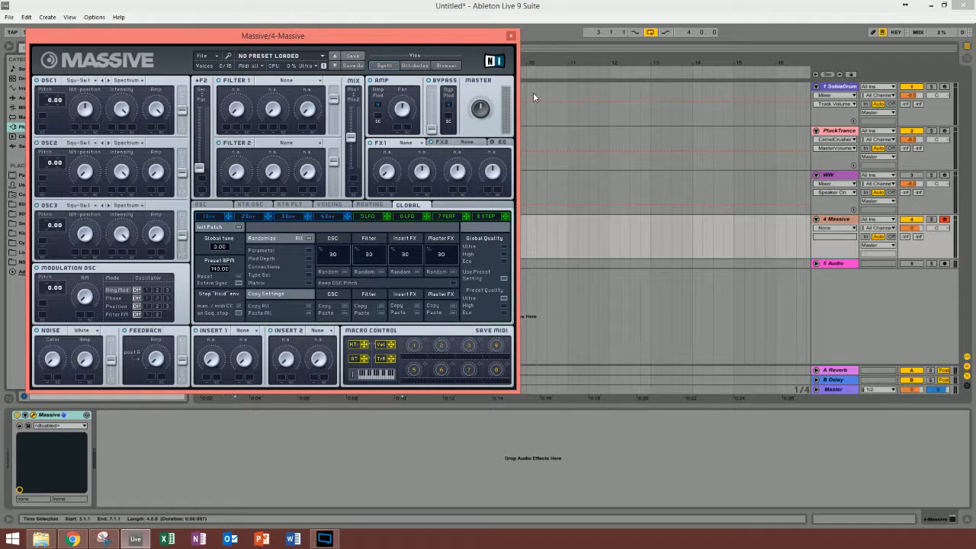
left_click(509, 35)
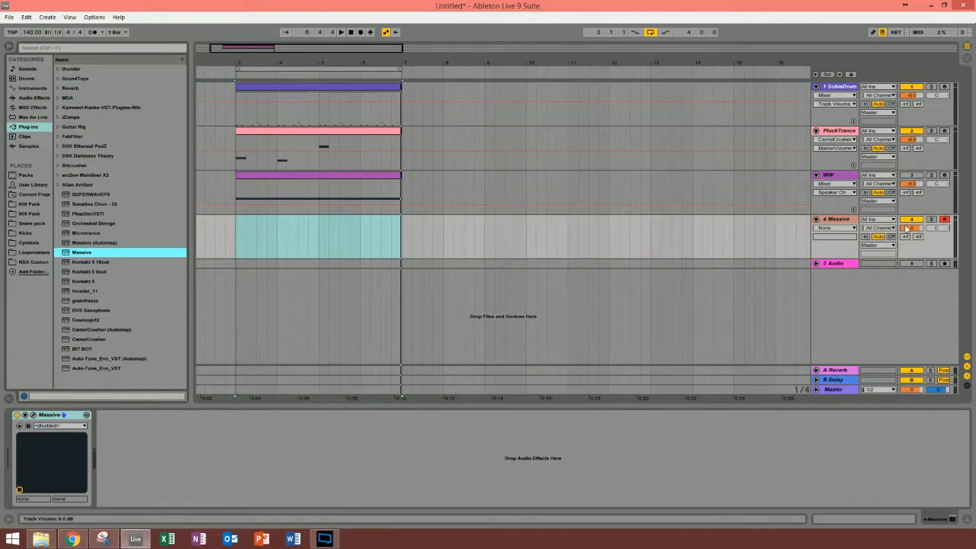
Step: Set the Massive track's volume to -6 dB
left_click(910, 227)
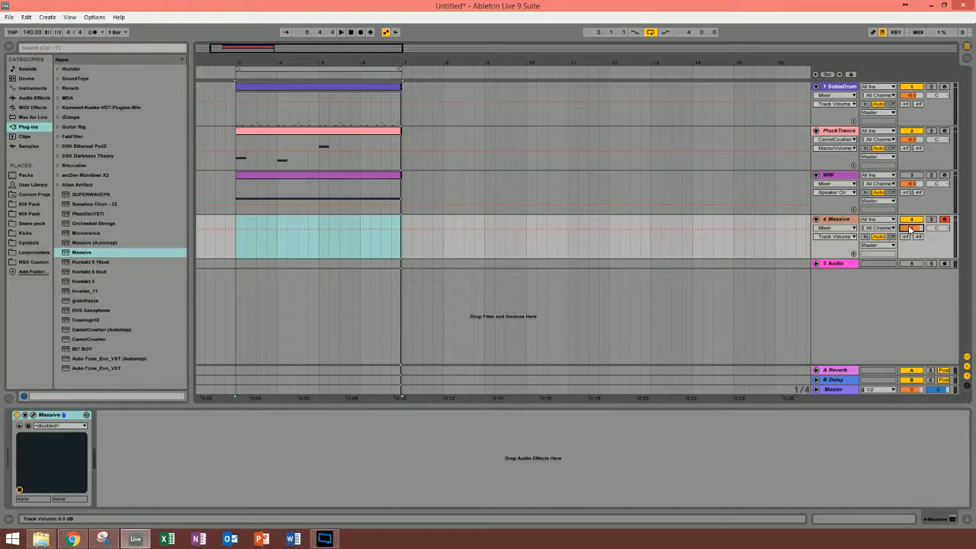
type("-6")
key("Return")
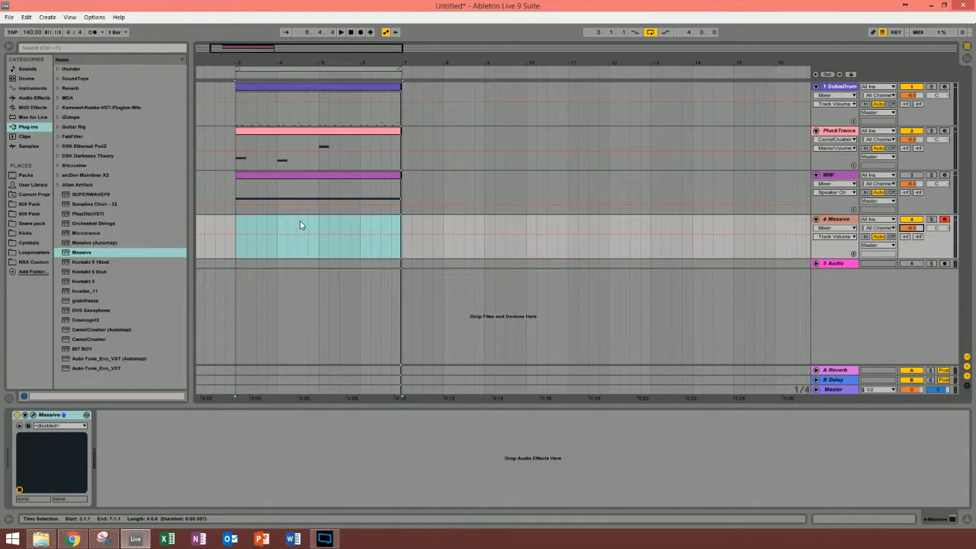
Step: Insert an empty four-bar MIDI clip on the Massive track, from bar 3 to bar 7
left_click(249, 222)
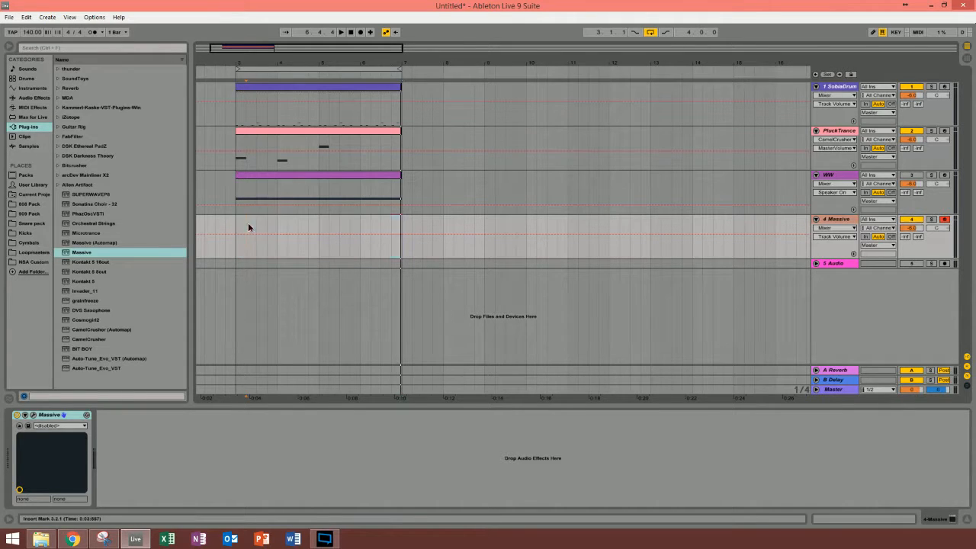
left_click_drag(237, 224, 396, 227)
right_click(397, 233)
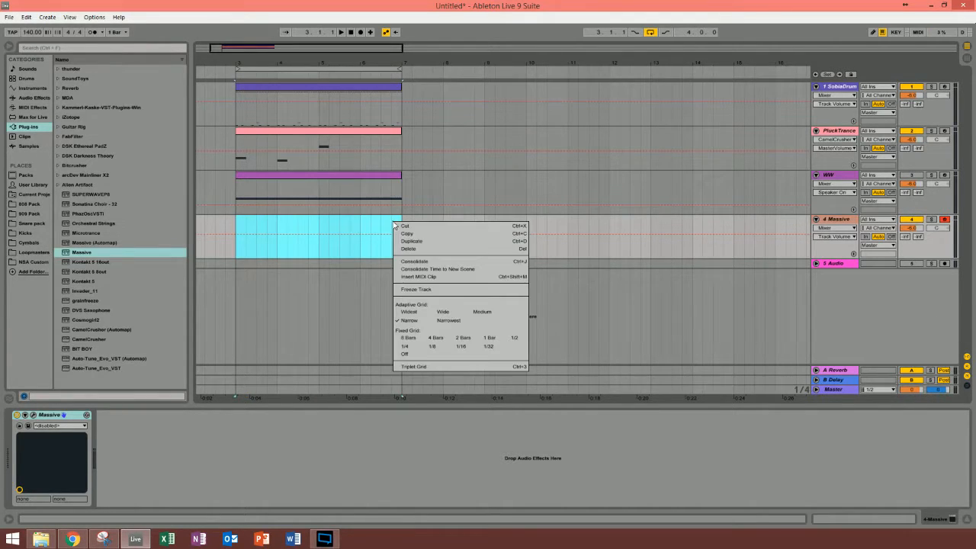
left_click(420, 277)
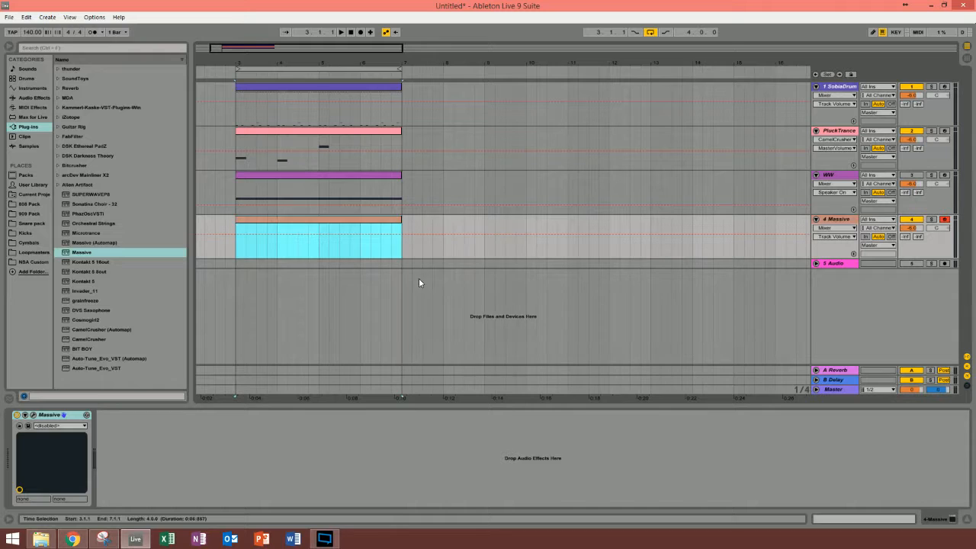
Step: Fill the Massive track's MIDI clip with a single G2 note held across all four bars
double_click(251, 225)
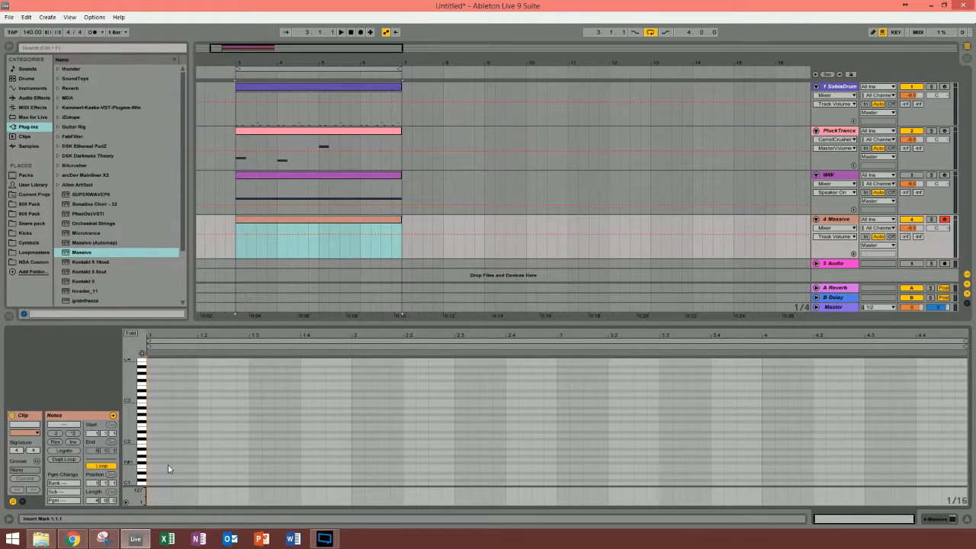
double_click(150, 417)
left_click_drag(159, 418, 962, 416)
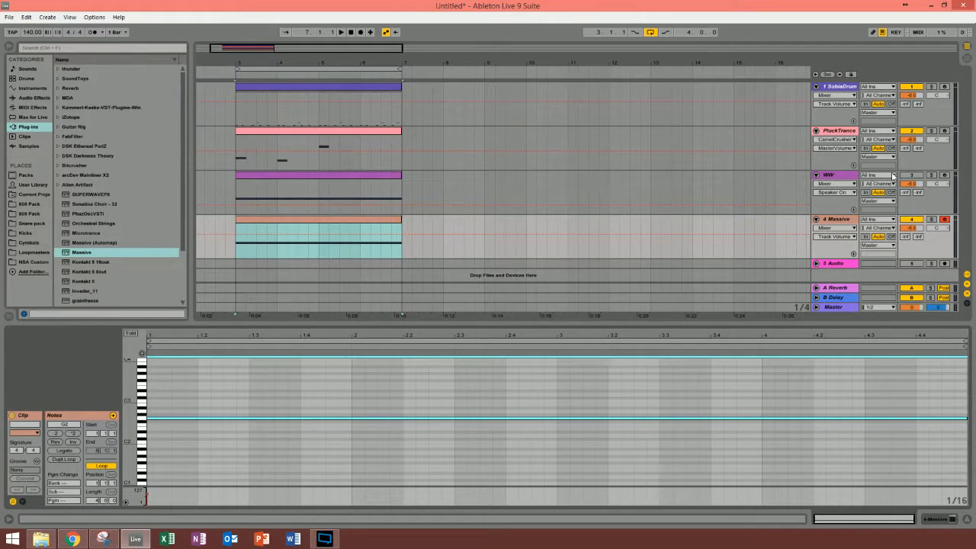
Step: Play the loop with the Massive track soloed and open the Massive editor
key("space")
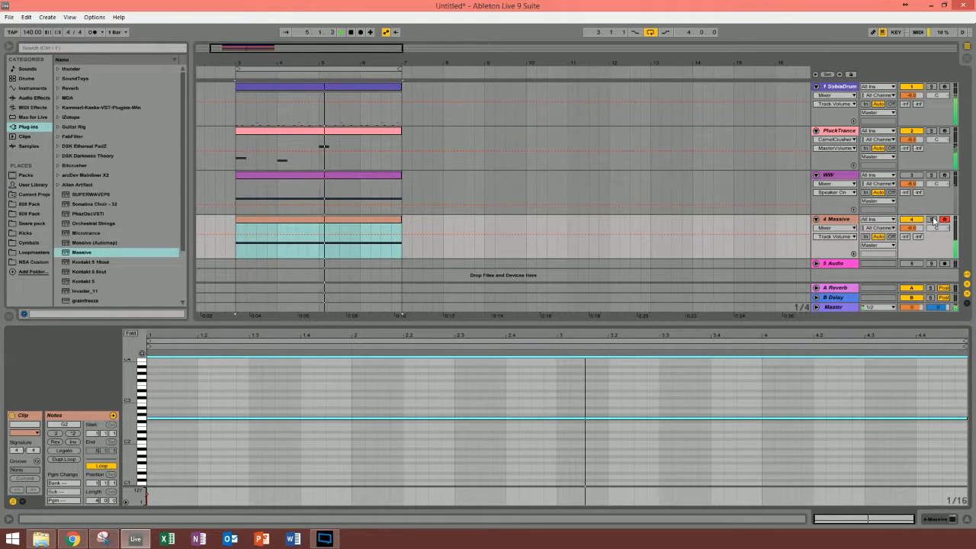
left_click(931, 220)
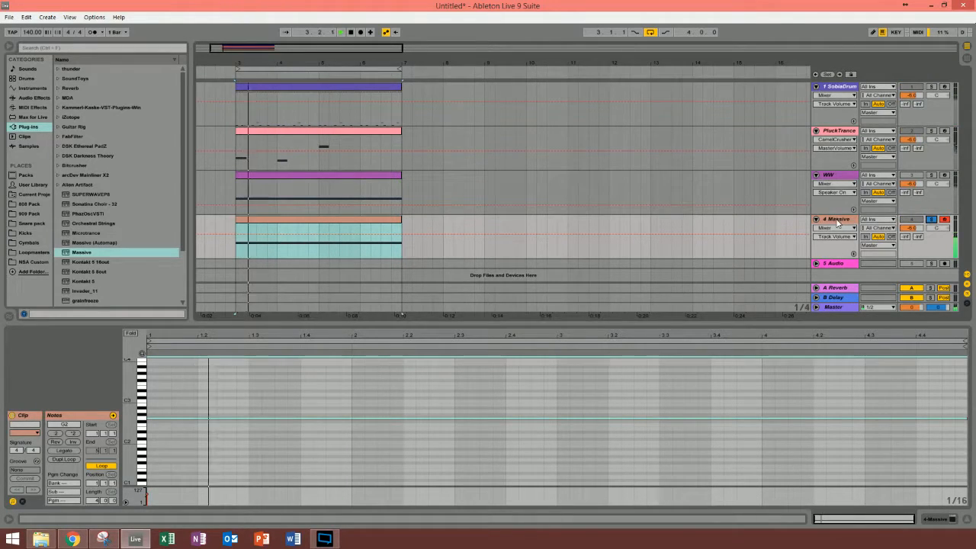
double_click(837, 220)
left_click(34, 414)
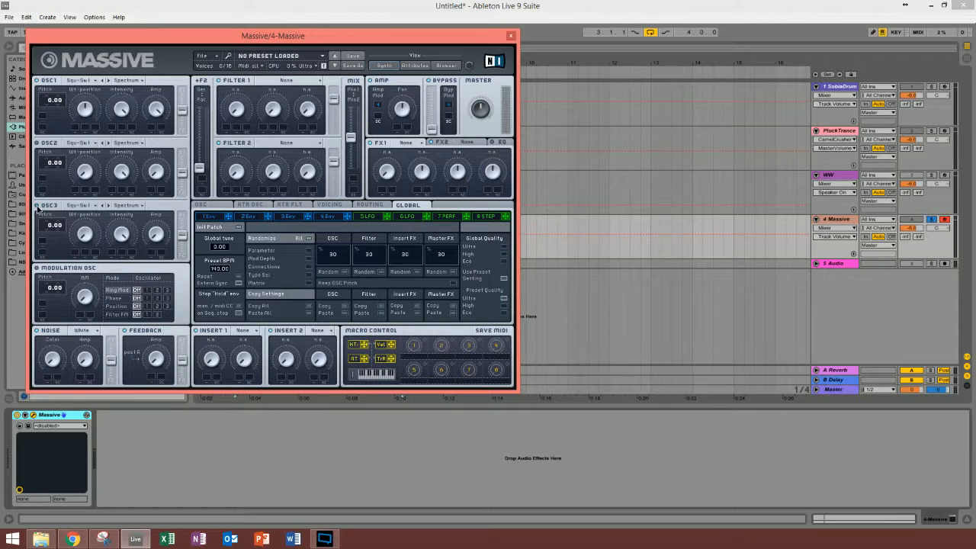
Step: Adjust the OSC2 and OSC3 amp levels and set the OSC1 pitch to -24.00
left_click(156, 168)
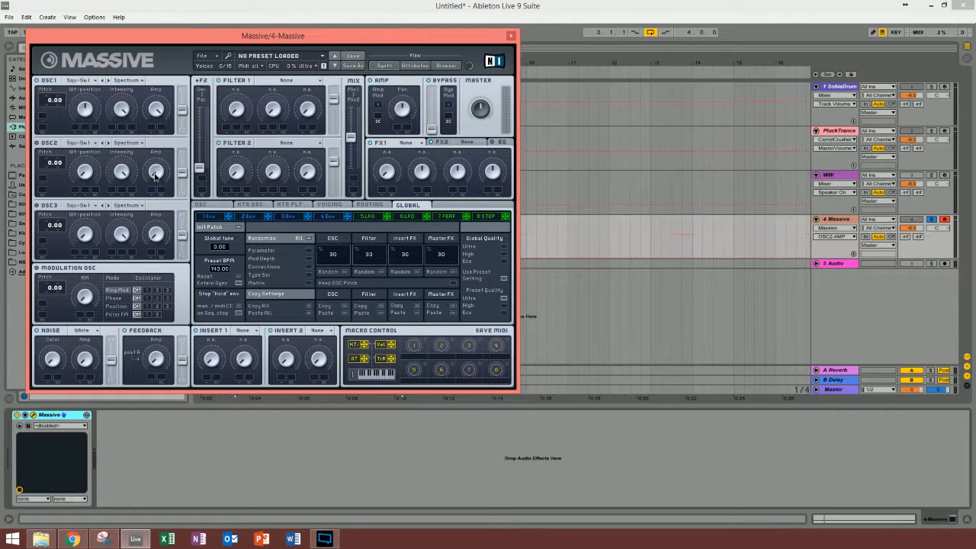
left_click(154, 241)
left_click(86, 107)
mouse_move(51, 103)
left_mouse_down()
mouse_move(49, 126)
mouse_move(50, 100)
mouse_move(54, 109)
left_mouse_up()
double_click(46, 108)
left_click_drag(50, 106, 51, 126)
Step: Shorten envelope 4's attack, raise its decay time and decay level, and lower the master volume
left_click(328, 216)
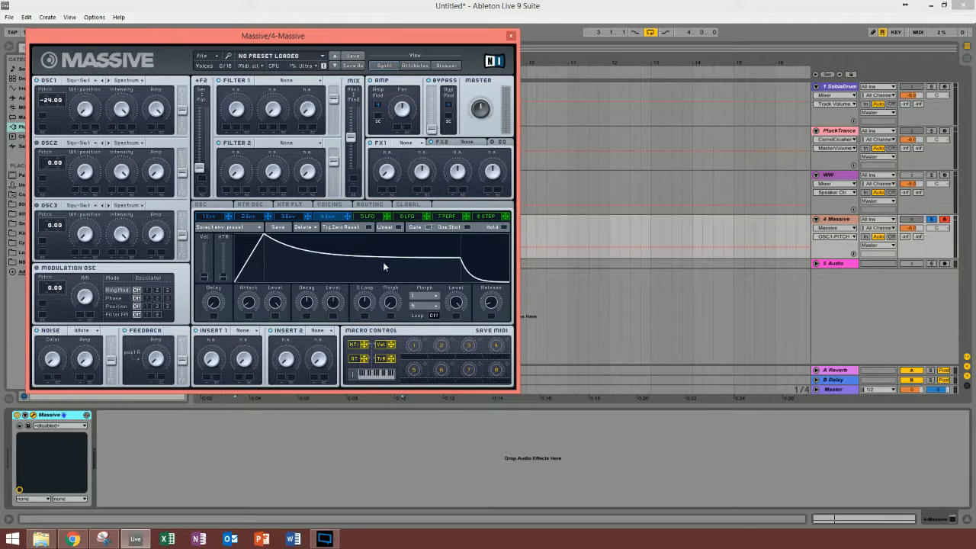
left_click_drag(250, 304, 251, 342)
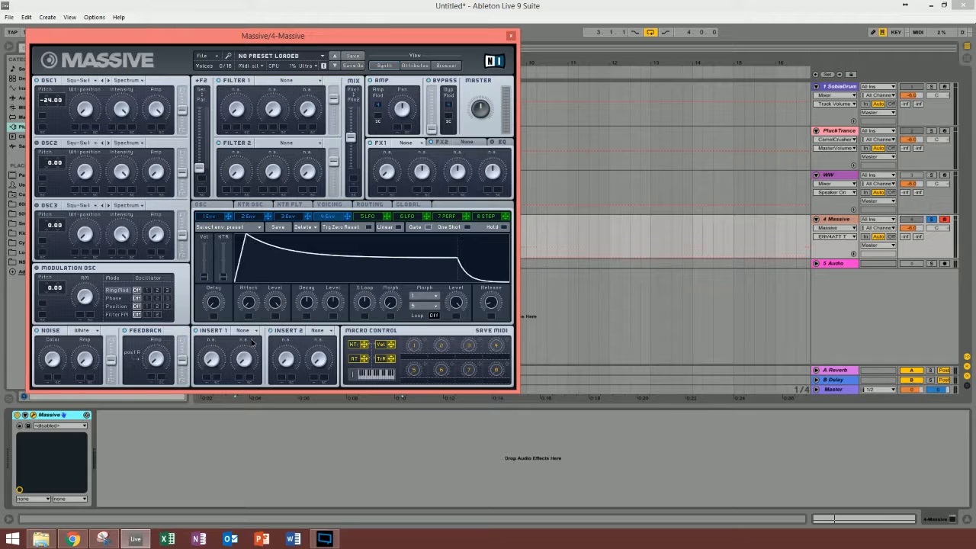
left_click_drag(311, 308, 304, 141)
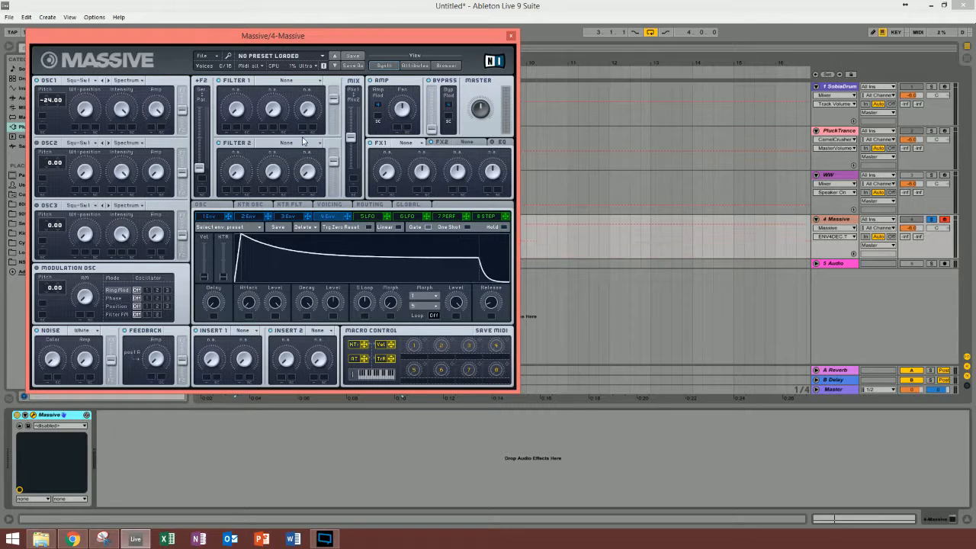
left_click_drag(324, 298, 330, 190)
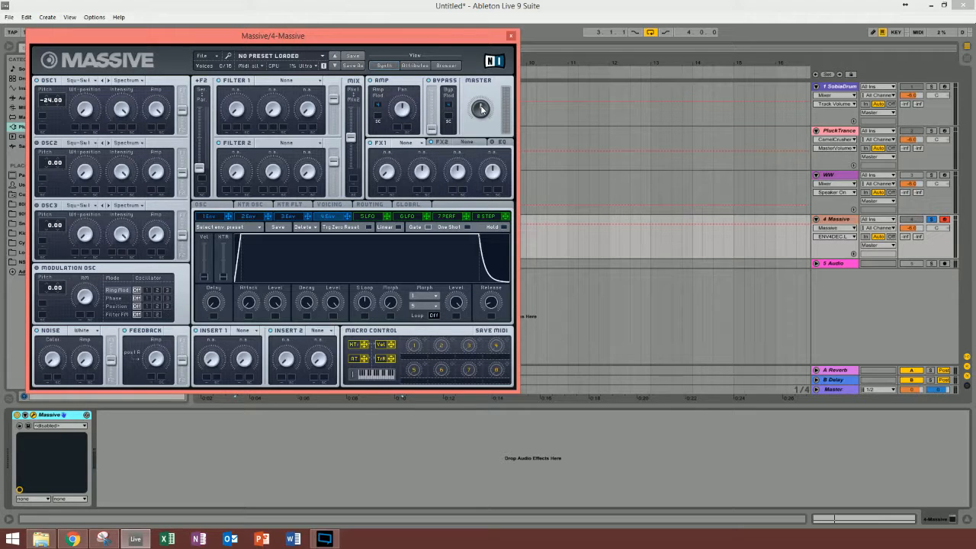
mouse_move(481, 109)
left_mouse_down()
mouse_move(478, 124)
mouse_move(482, 114)
left_mouse_up()
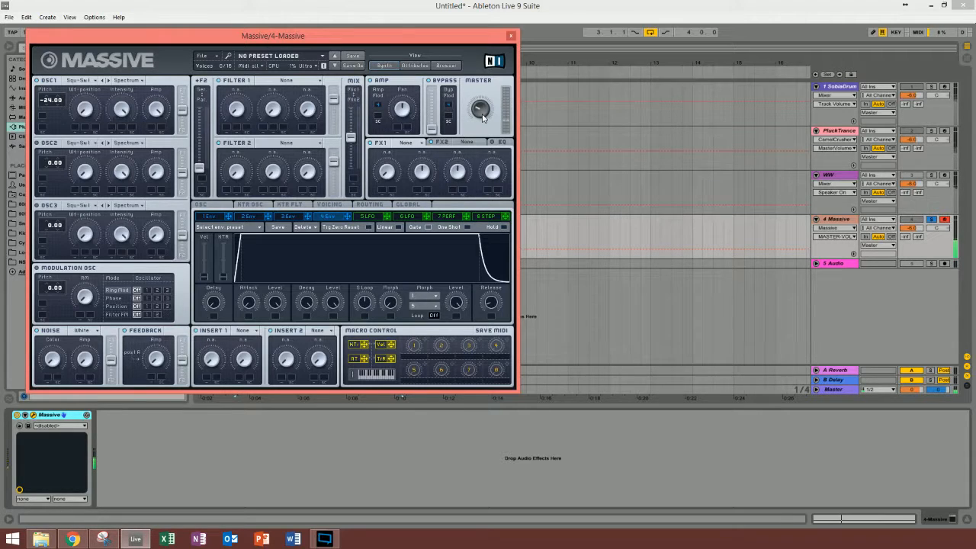
Step: Set Filter 1 to Lowpass 4 and Filter 2 to Highpass 4
left_click(271, 82)
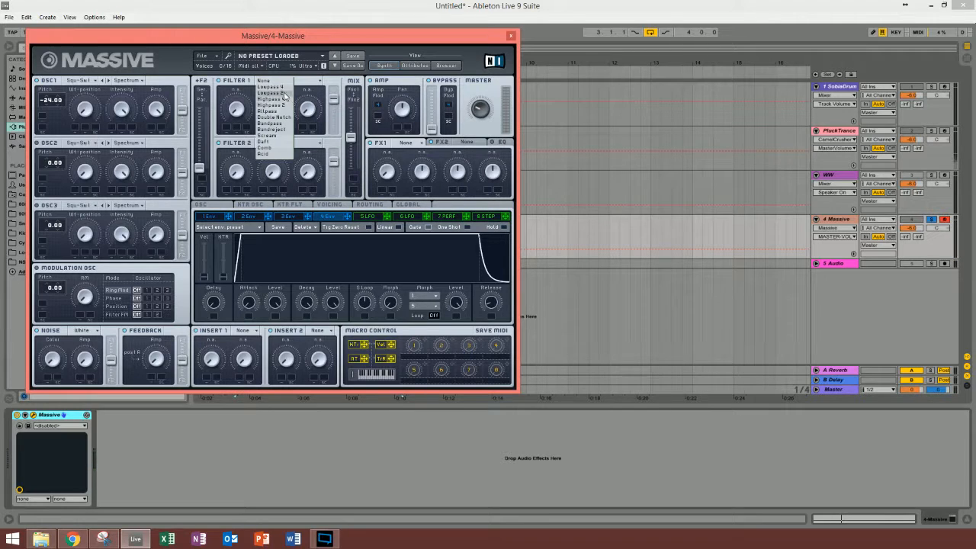
left_click(282, 91)
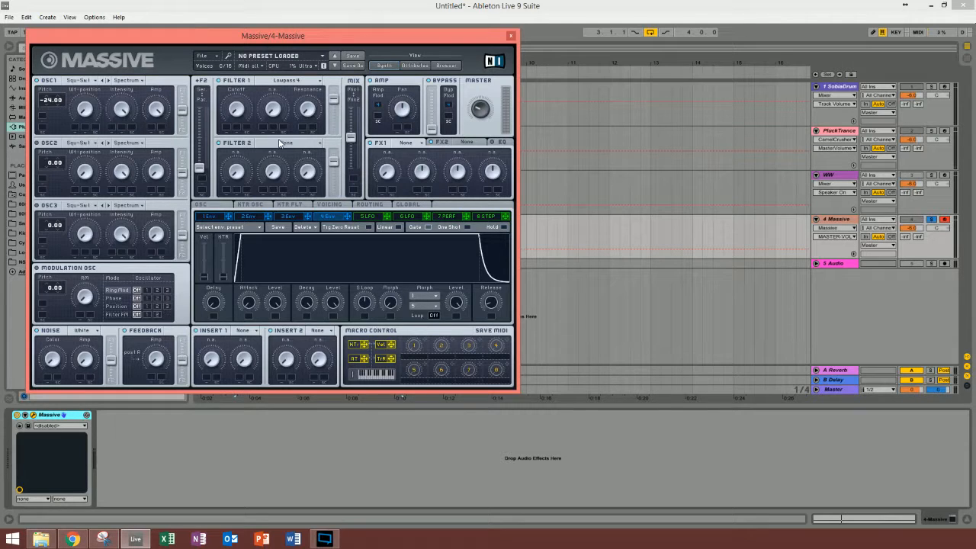
left_click(280, 143)
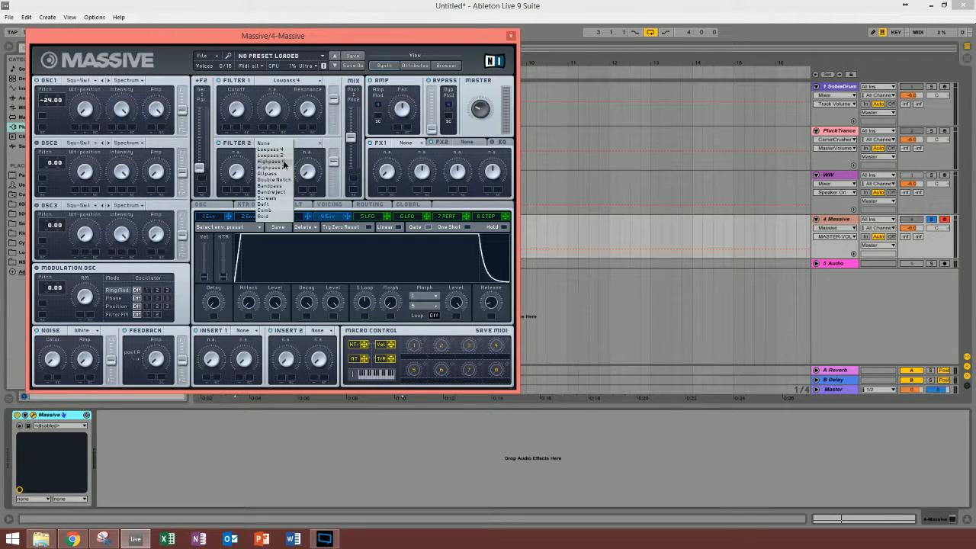
left_click(283, 163)
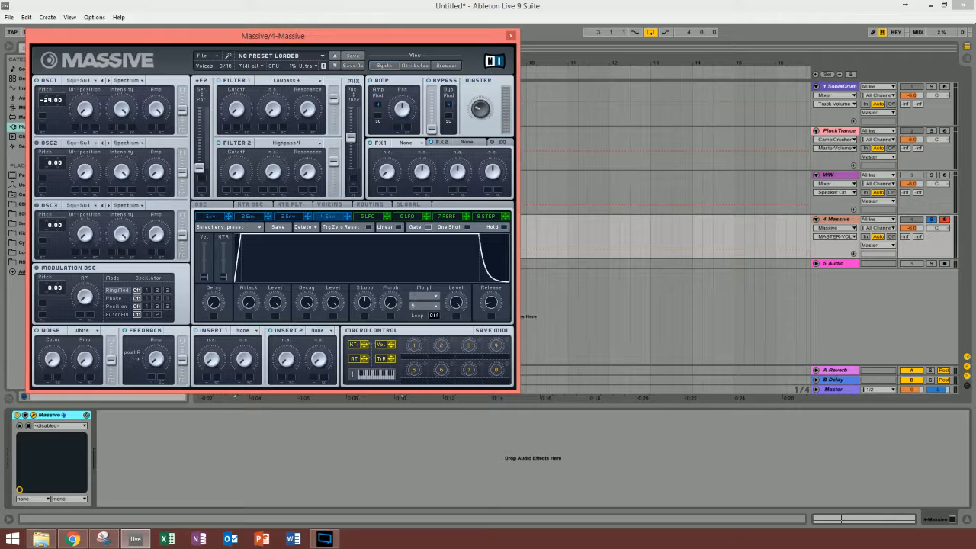
left_click(104, 538)
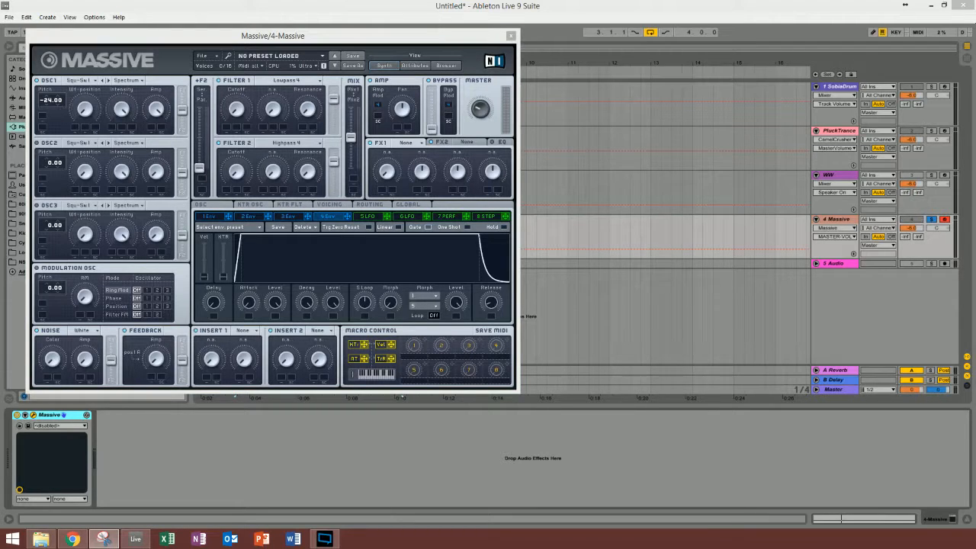
Step: Adjust the cutoff and resonance of Filter 1 and Filter 2, and fine-tune the master volume
left_click(242, 113)
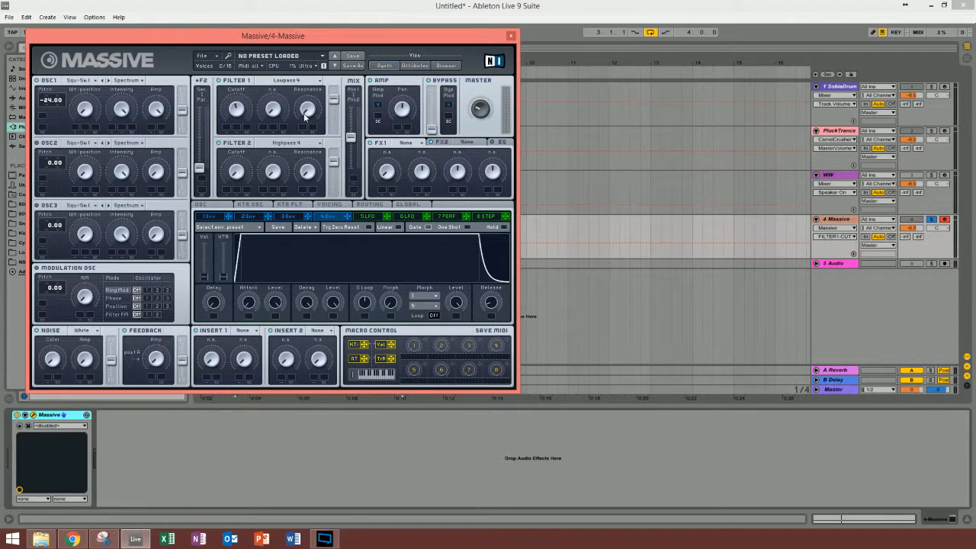
left_click_drag(305, 115, 305, 103)
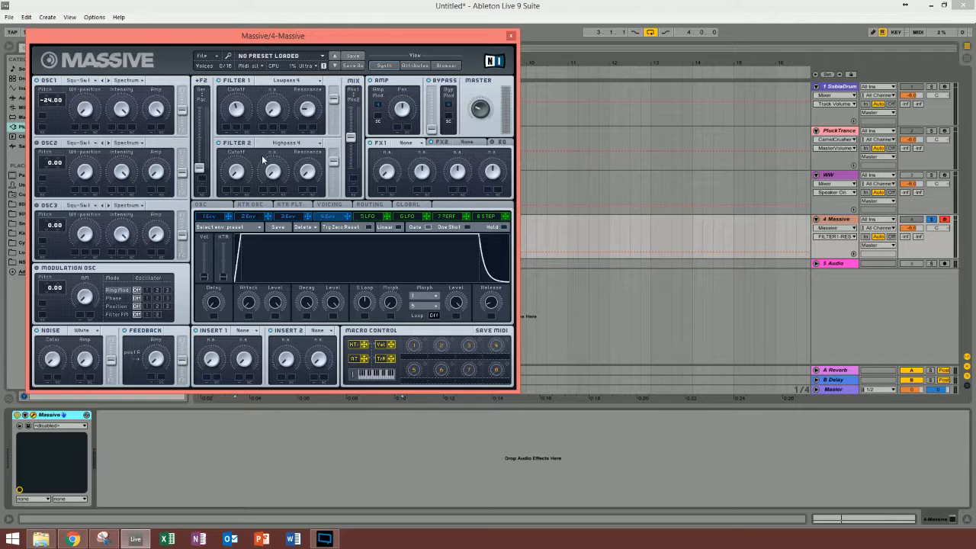
left_click(237, 175)
left_click(306, 177)
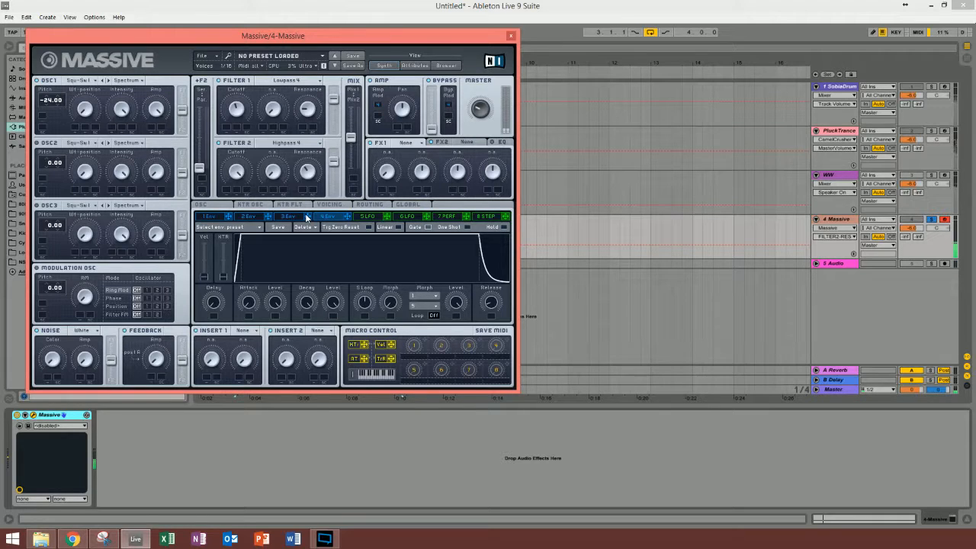
mouse_move(482, 118)
left_mouse_down()
mouse_move(485, 83)
mouse_move(480, 113)
left_mouse_up()
Step: Fine-tune Filter 1's cutoff, turn on Sync for LFO 5 and set its ratio to 1/4
left_click(367, 216)
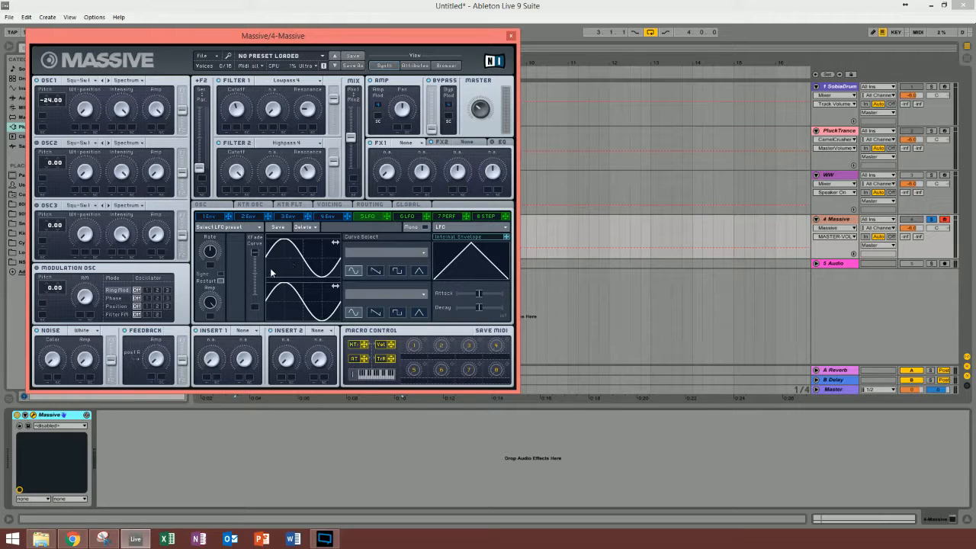
left_click(237, 124)
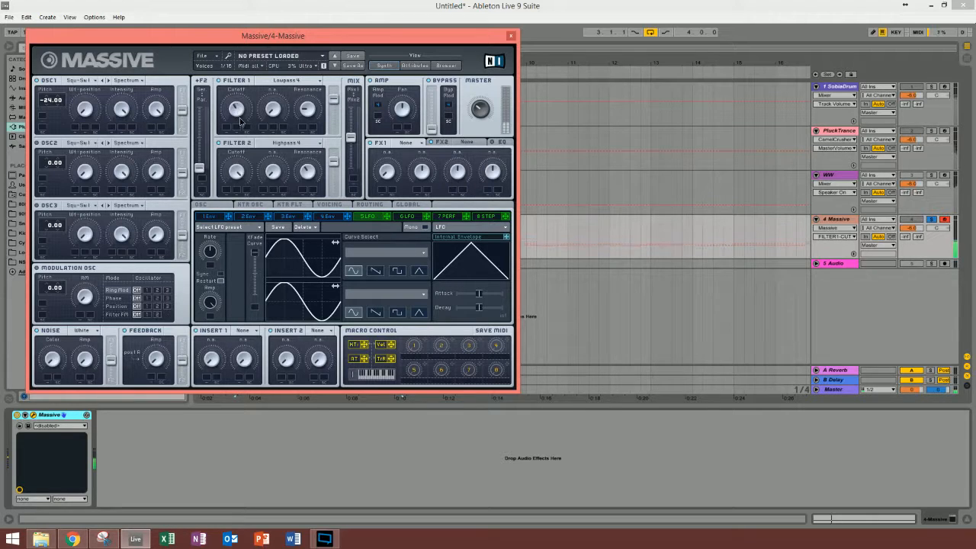
left_click_drag(239, 118, 239, 112)
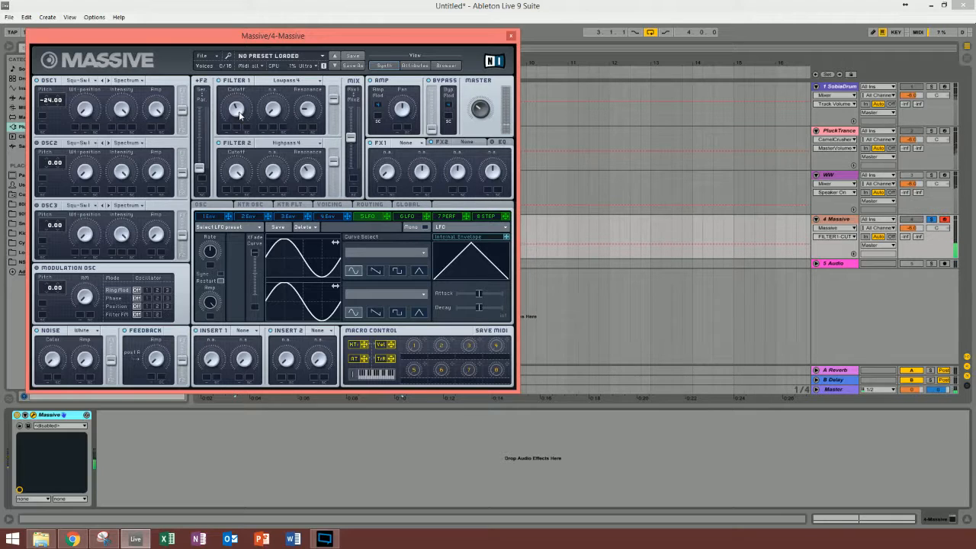
left_click(219, 274)
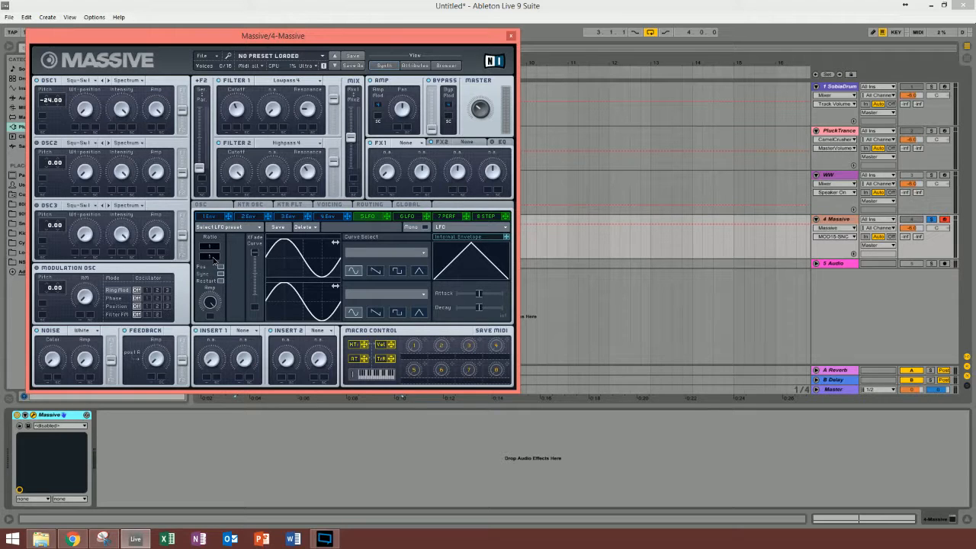
left_click_drag(215, 260, 214, 256)
Step: Assign LFO 5 to modulate the cutoffs of Filter 1 and Filter 2, and set the modulation range on each
left_click_drag(164, 44, 177, 58)
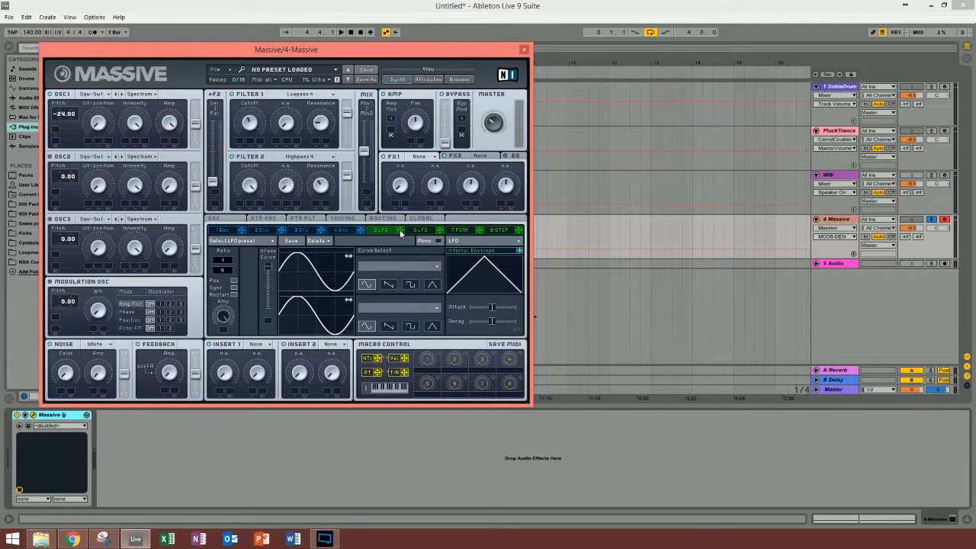
left_click_drag(400, 233, 239, 141)
left_click_drag(240, 144, 246, 124)
left_click_drag(239, 205, 240, 205)
Step: Load Bitcrusher in Insert 1 and Hardclipper in Insert 2, and adjust their dry/wet and effect amounts
left_click(259, 344)
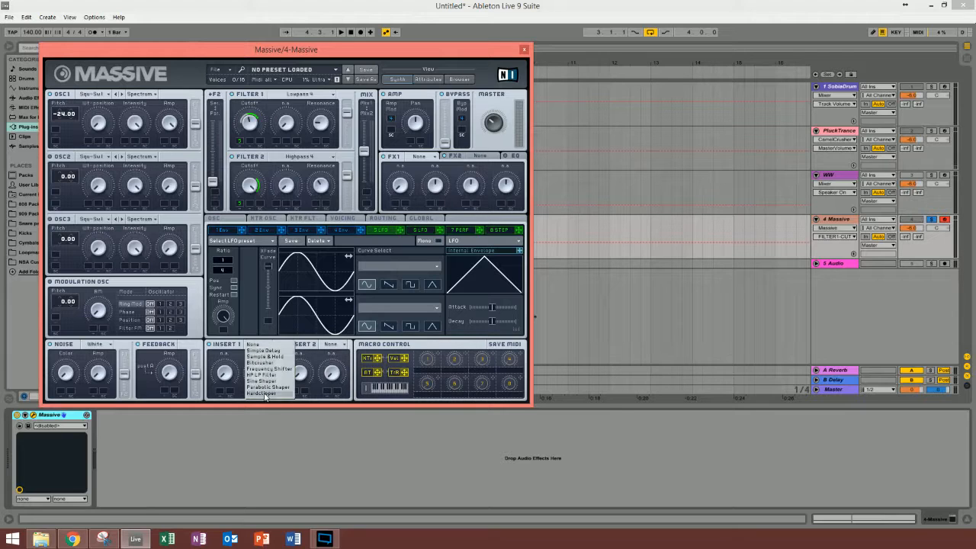
left_click(264, 363)
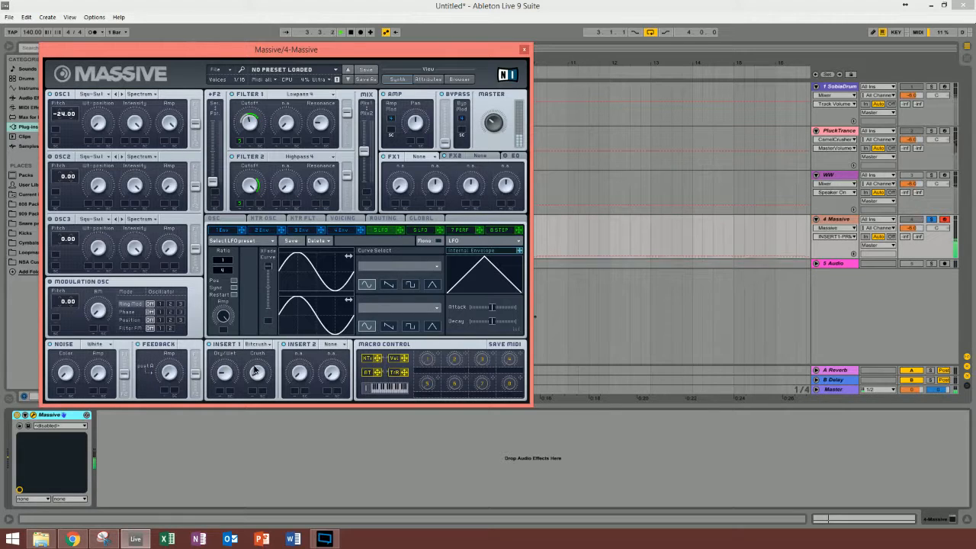
left_click(329, 343)
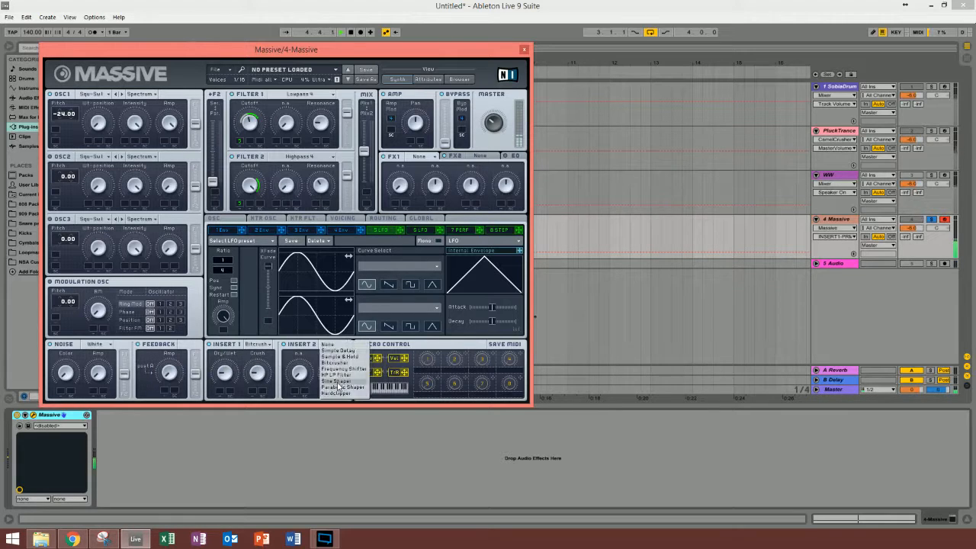
left_click(334, 394)
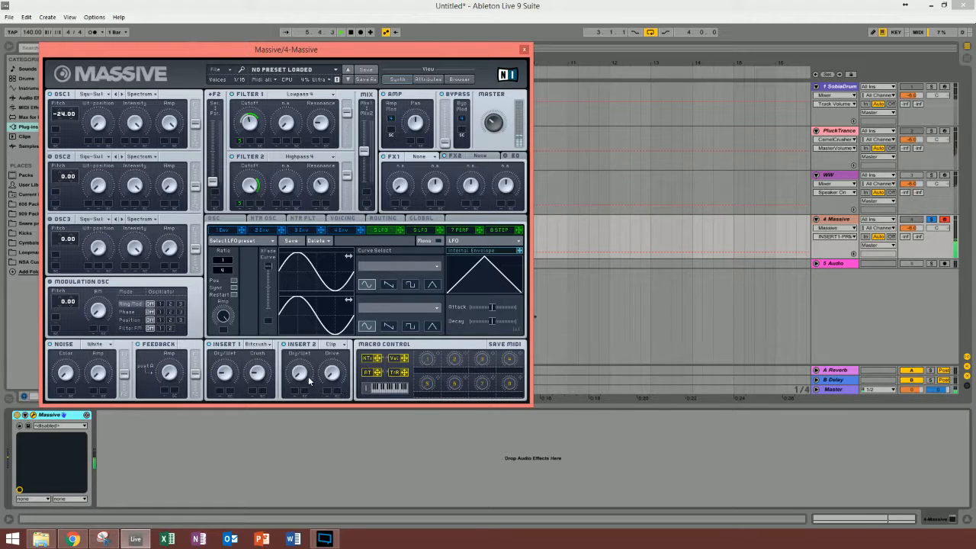
left_click_drag(303, 365, 331, 350)
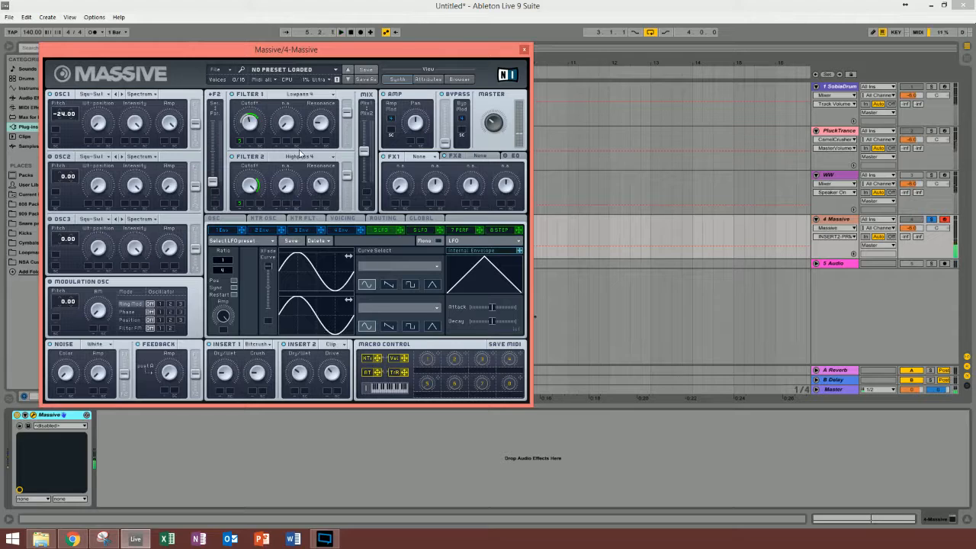
Step: Set FX1 to Classic Tube and adjust its dry/wet and drive while auditioning the sound
left_click(419, 158)
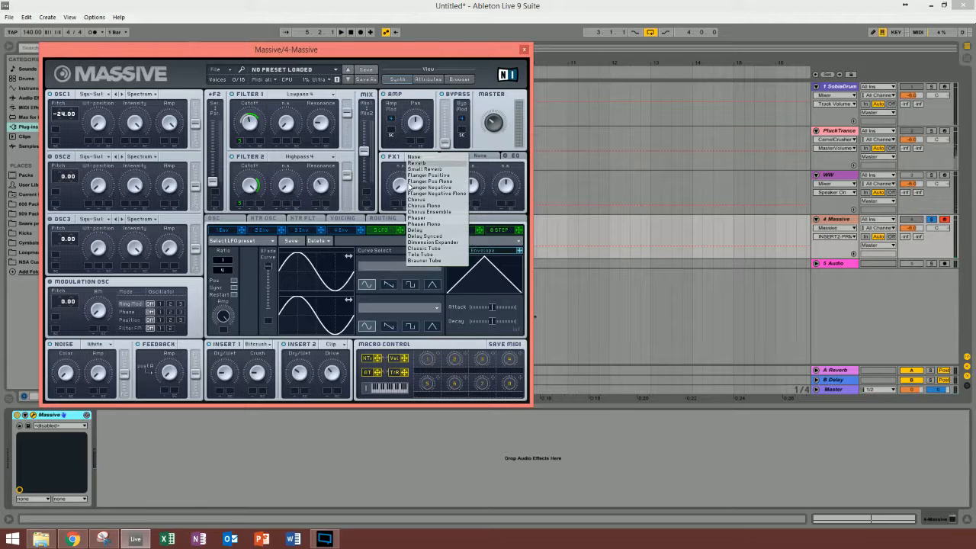
left_click(431, 249)
left_click_drag(399, 191, 436, 183)
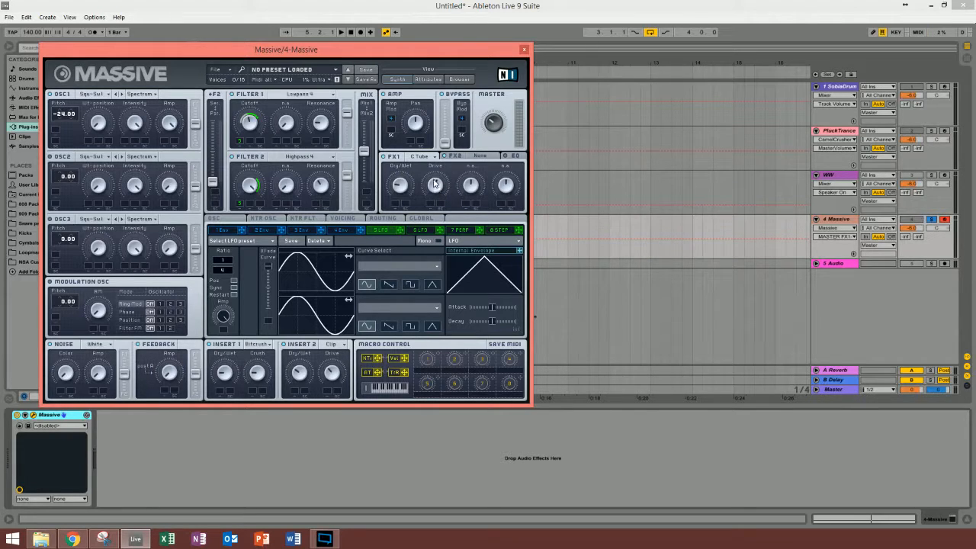
key("space")
Step: Set FX2 to Dimension Expander and adjust its dry/wet and size during playback
left_click(487, 157)
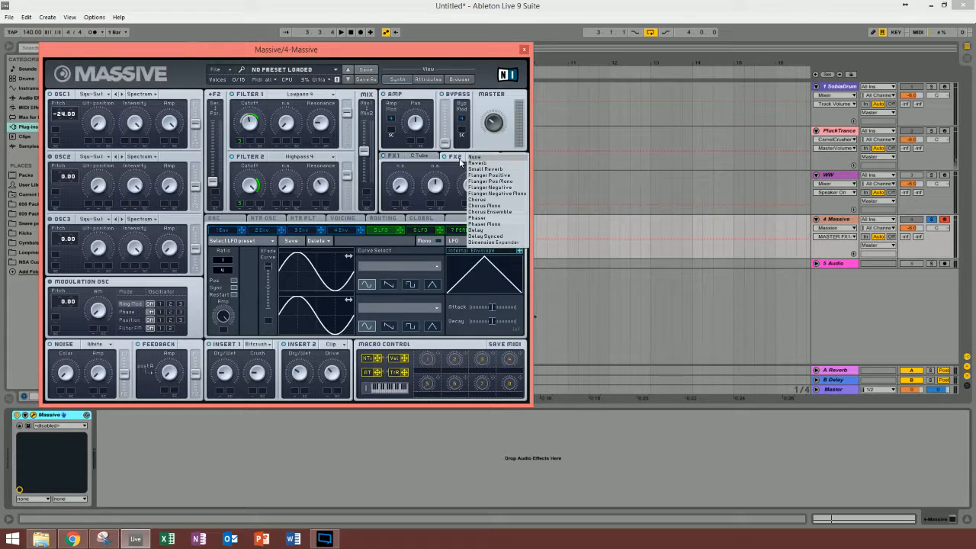
left_click(488, 242)
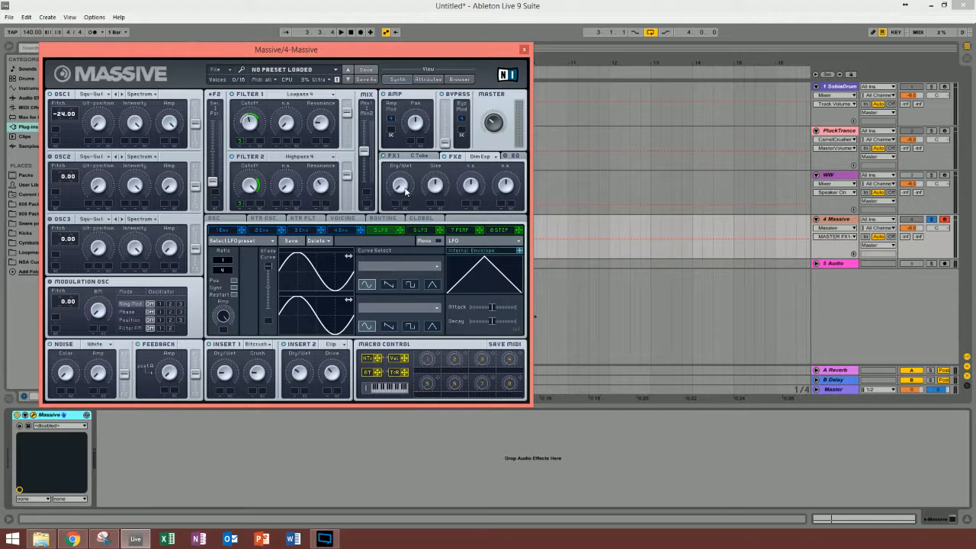
key("space")
left_click_drag(405, 189, 407, 167)
left_click_drag(403, 192, 401, 178)
key("space")
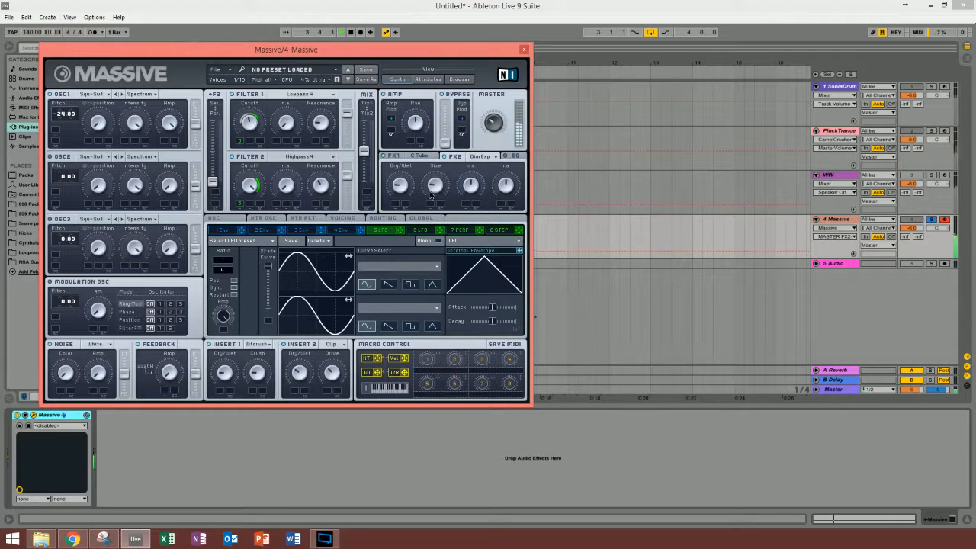
Step: Open Massive's EQ section and adjust the low shelf, boost and frequency
left_click(509, 157)
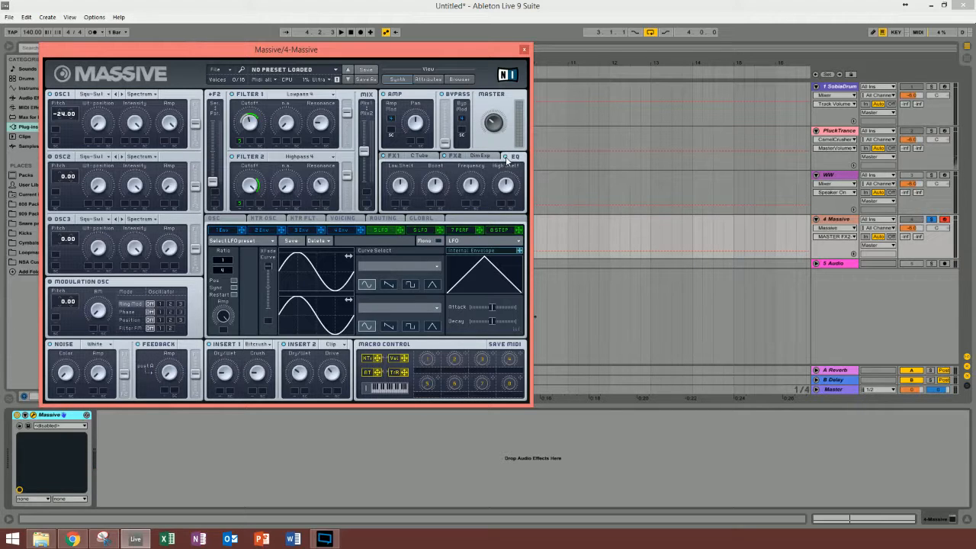
left_click(405, 186)
left_click_drag(437, 191, 474, 195)
Step: Set the oscillators' downward pitchbend range to -2.00 and close the Massive window
left_click(213, 220)
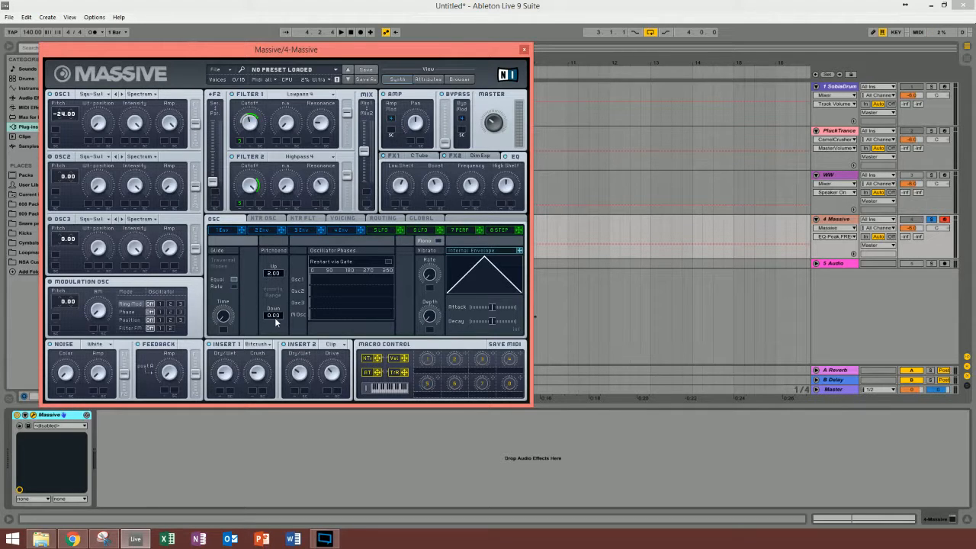
left_click_drag(271, 320, 270, 324)
left_click(523, 49)
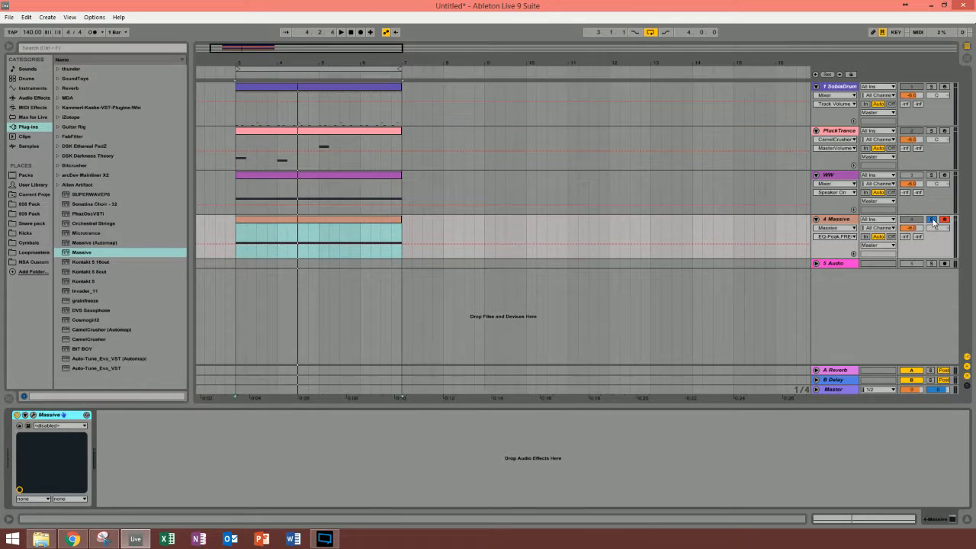
Step: Unsolo the 4 Massive track and play the loop with the drums and pluck
key("space")
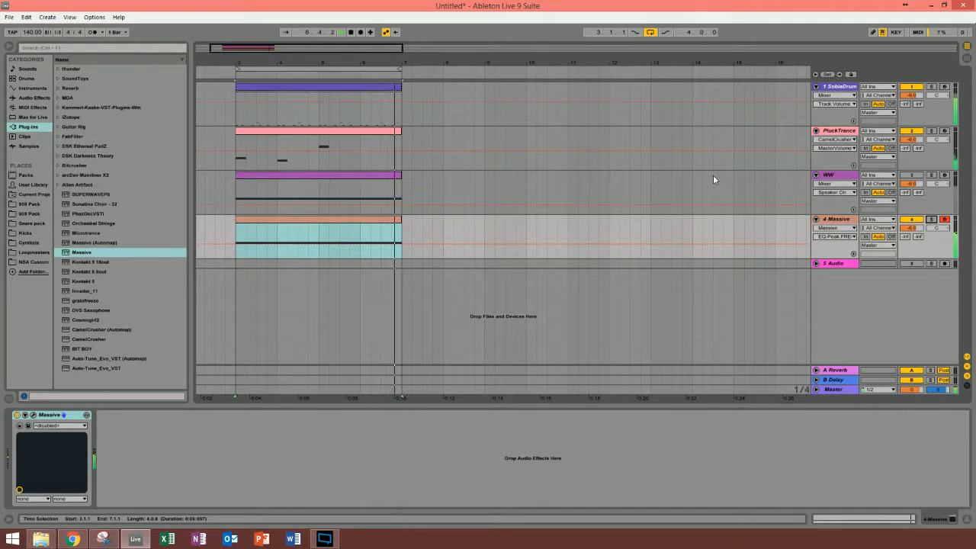
key("space")
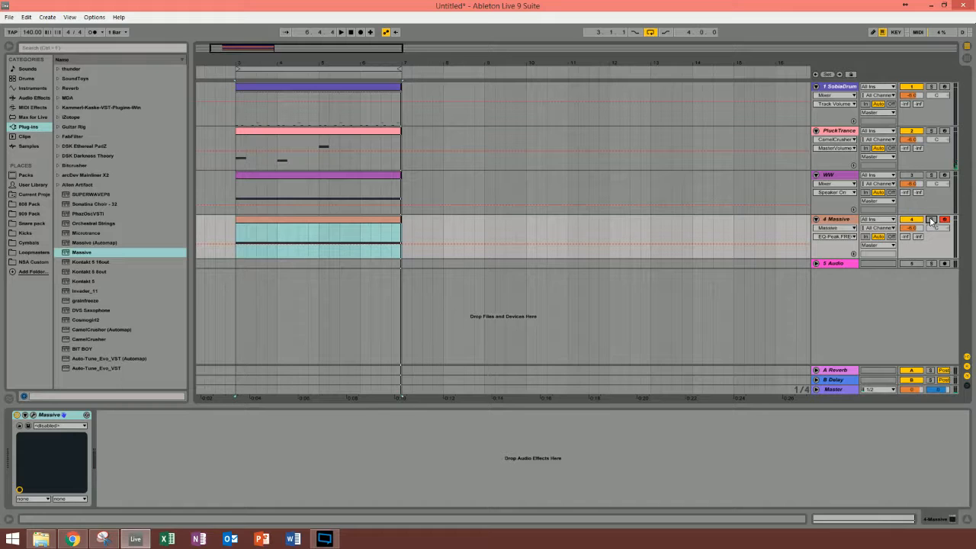
Step: Choose LFO 5's ratio denominator (MOD5-DEN) for automation and show it in its own lane on the 4 Massive track
left_click(839, 221)
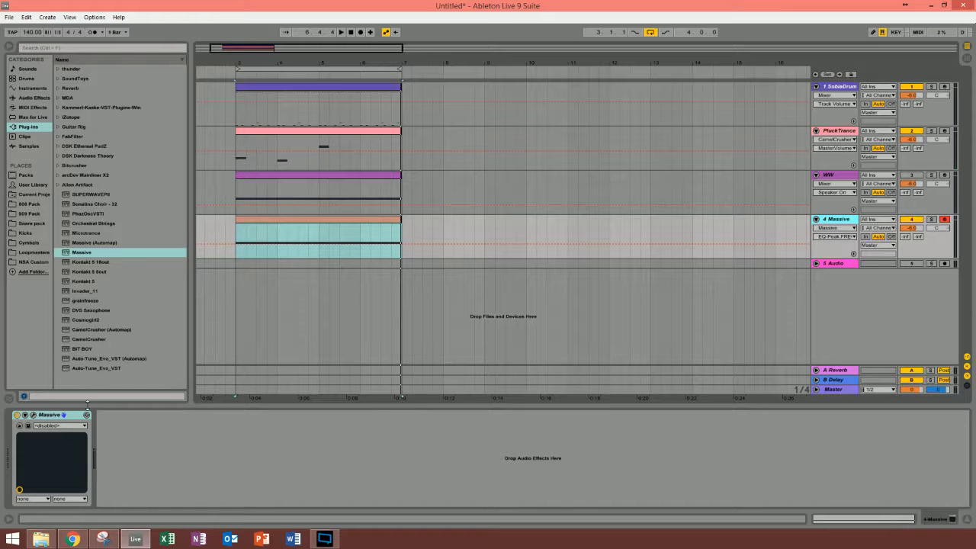
left_click(854, 237)
left_click(855, 237)
left_click(33, 416)
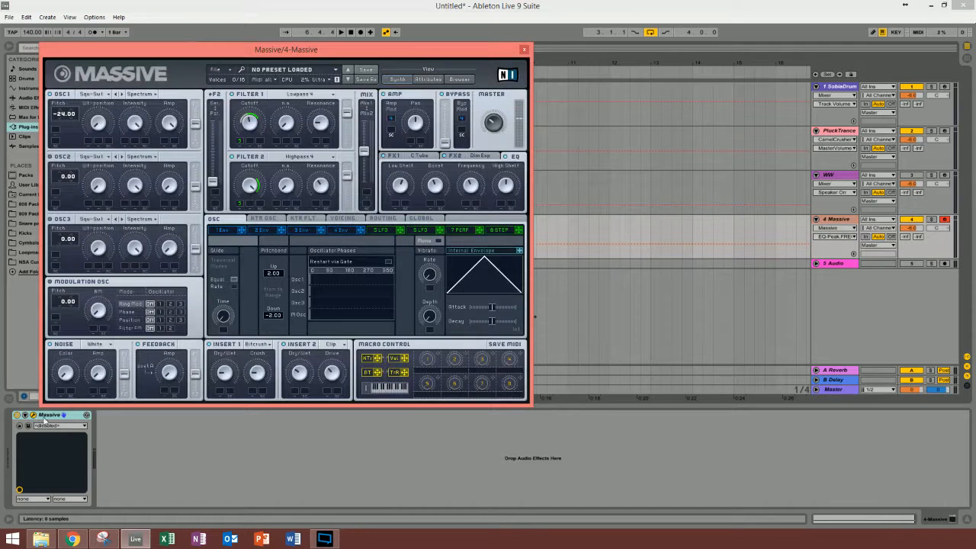
left_click(385, 230)
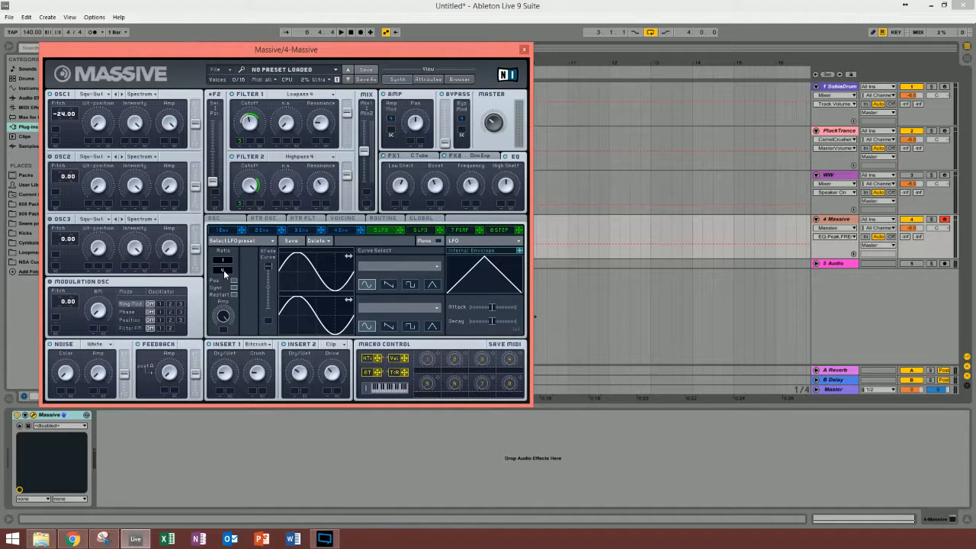
left_click(224, 271)
left_click(523, 49)
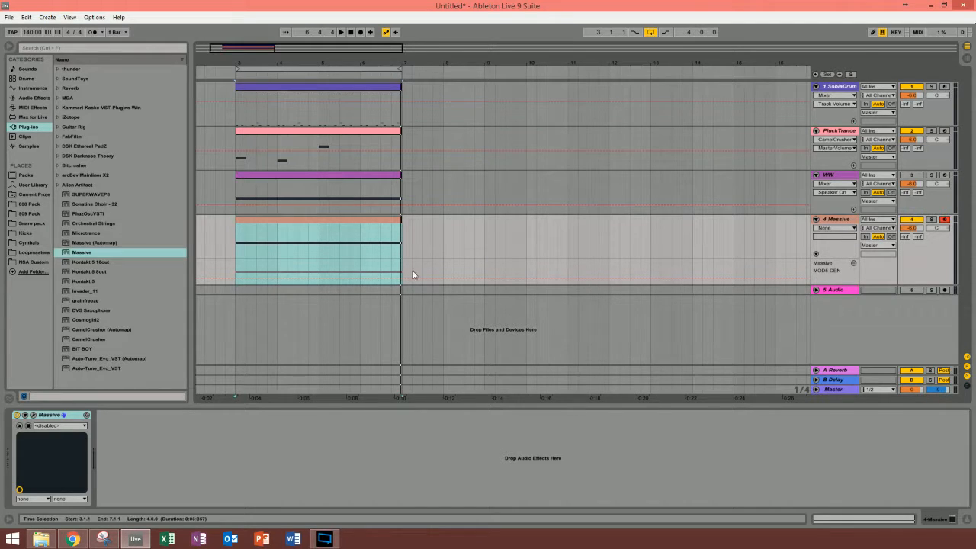
Step: Select 3.1.1 to 4.1.1 in the MOD5-DEN lane and raise the automation over that bar to 4
left_click_drag(401, 267, 235, 277)
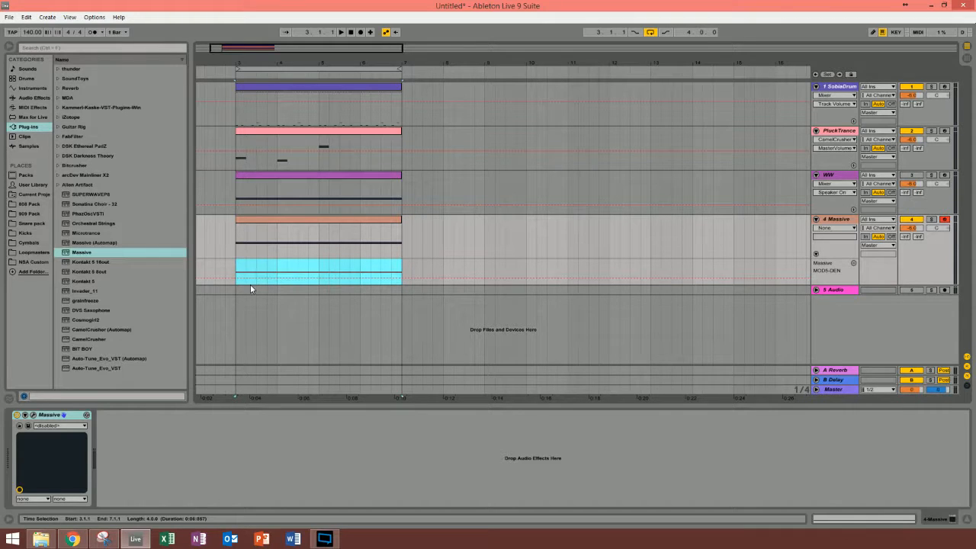
left_click(319, 272)
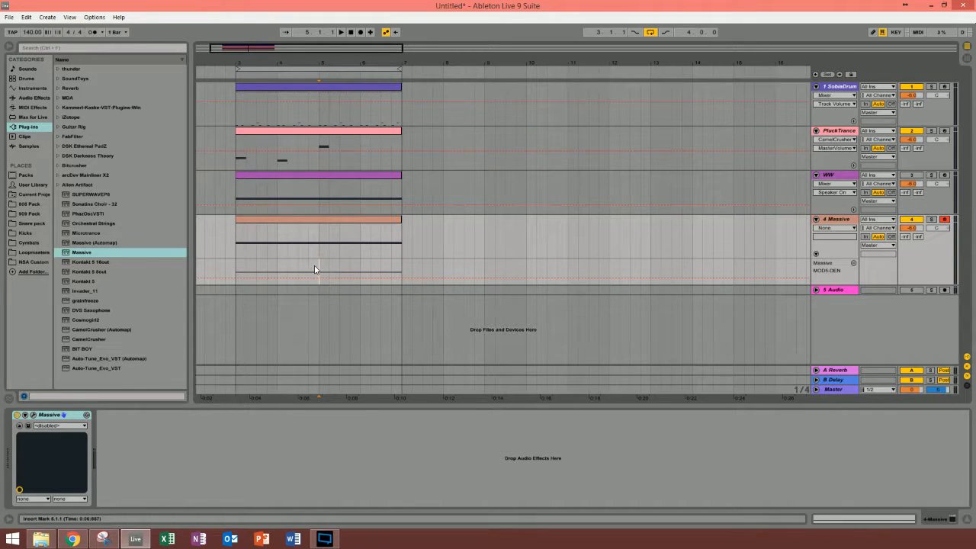
left_click_drag(316, 266, 267, 274)
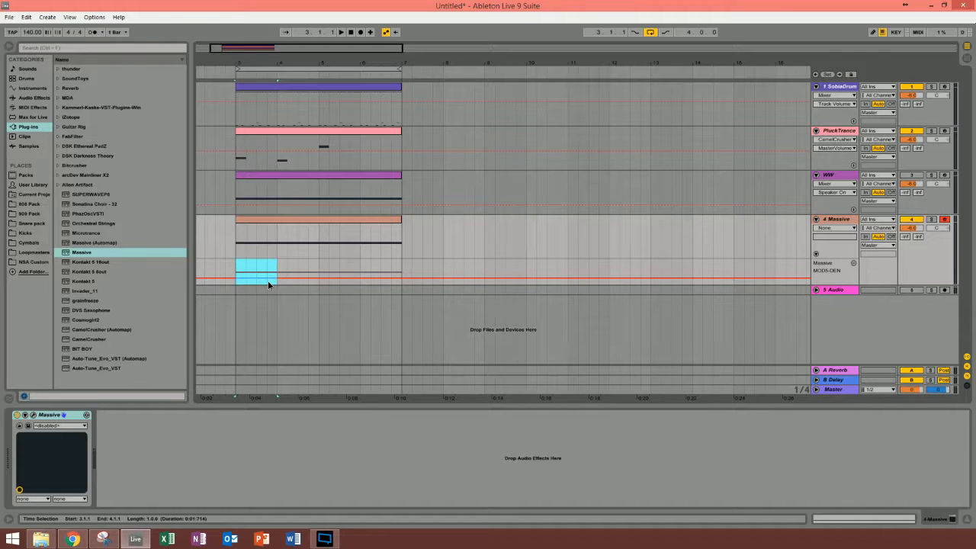
left_click_drag(268, 281, 267, 272)
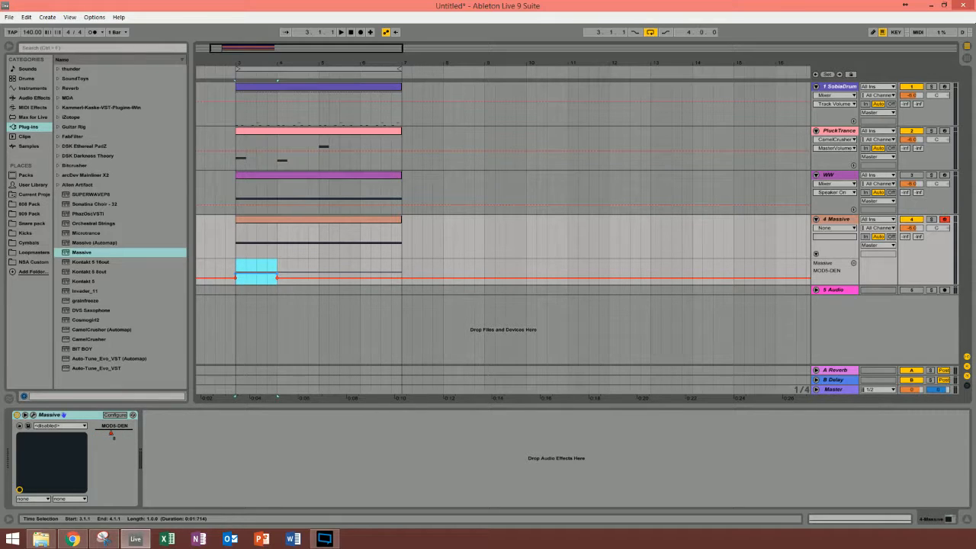
Step: Audition the loop, solo the 4 Massive track and lower the raised MOD5-DEN segment over bar 3, checking LFO 5 in Massive
key("space")
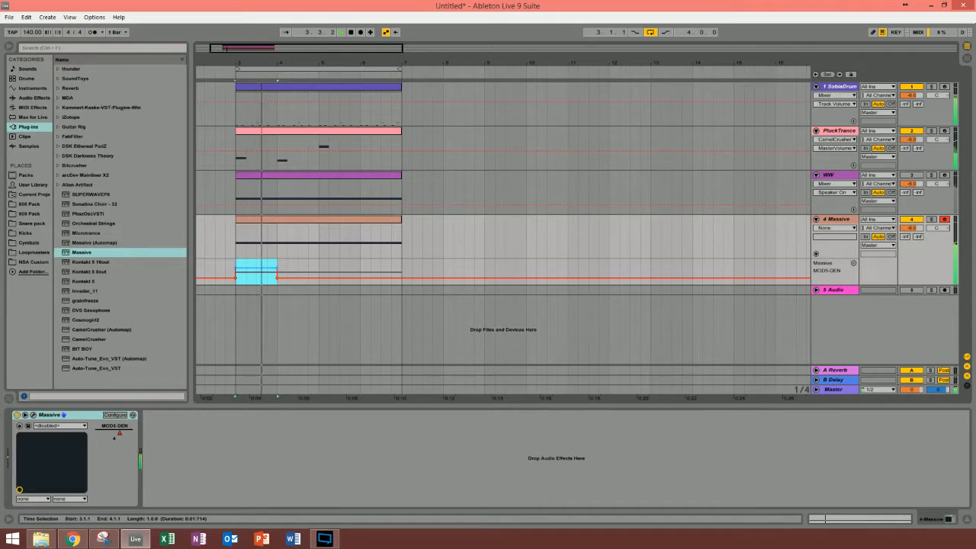
left_click(930, 219)
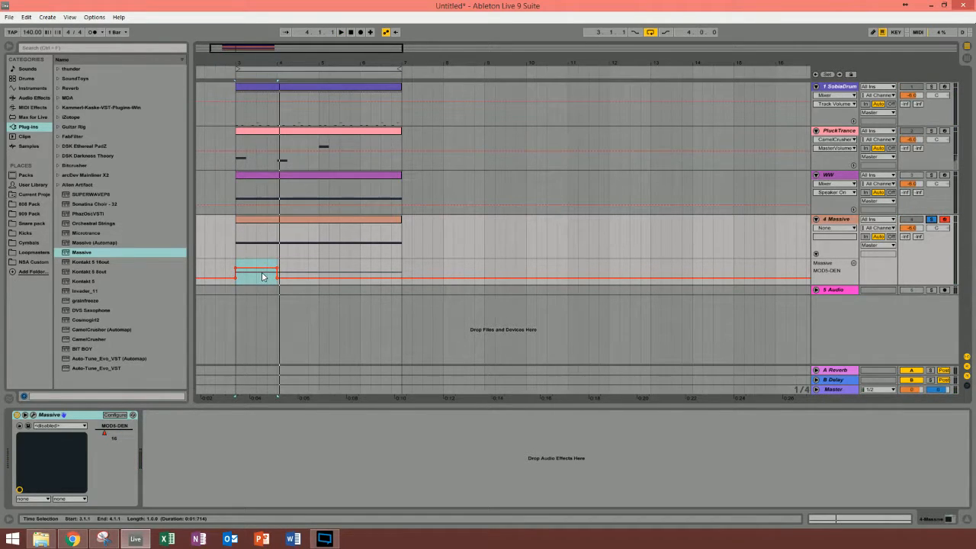
left_click(263, 277)
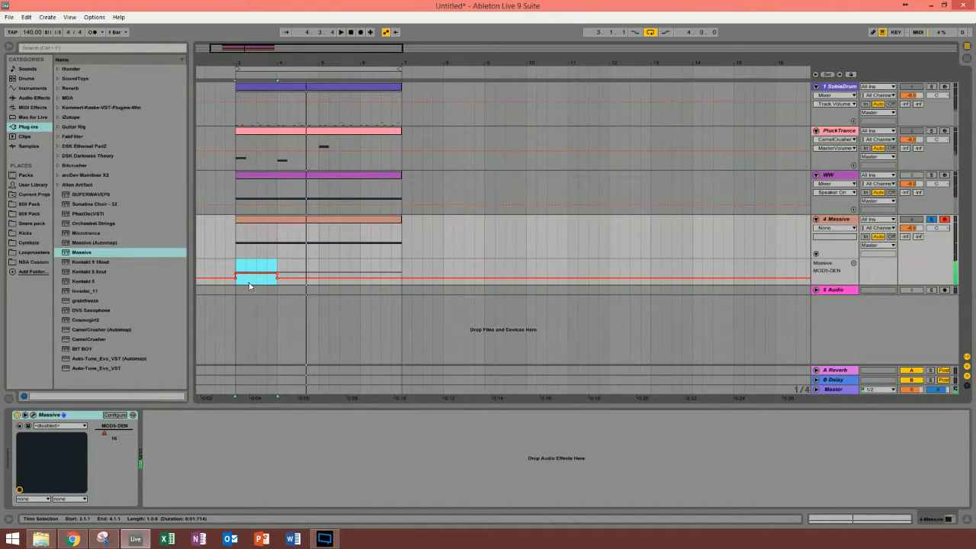
left_click(33, 415)
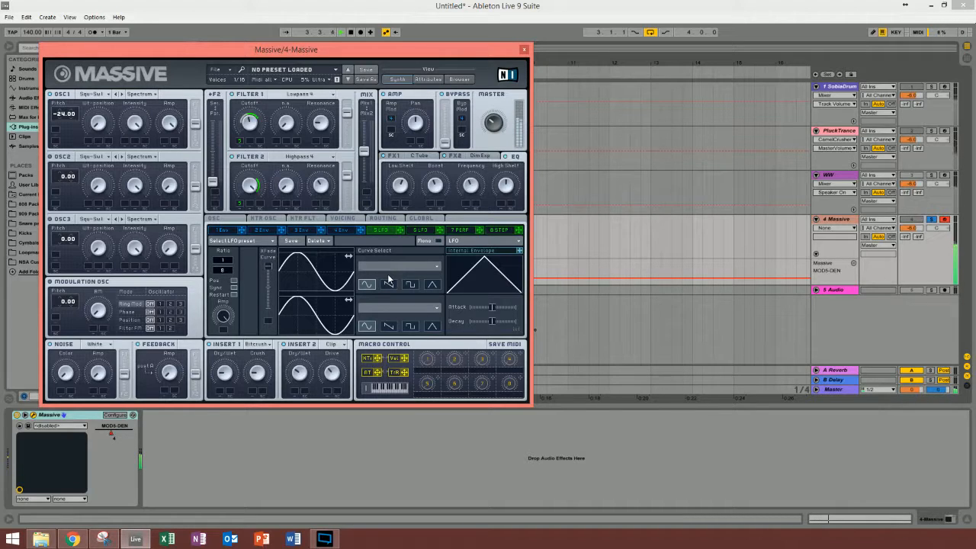
left_click(524, 50)
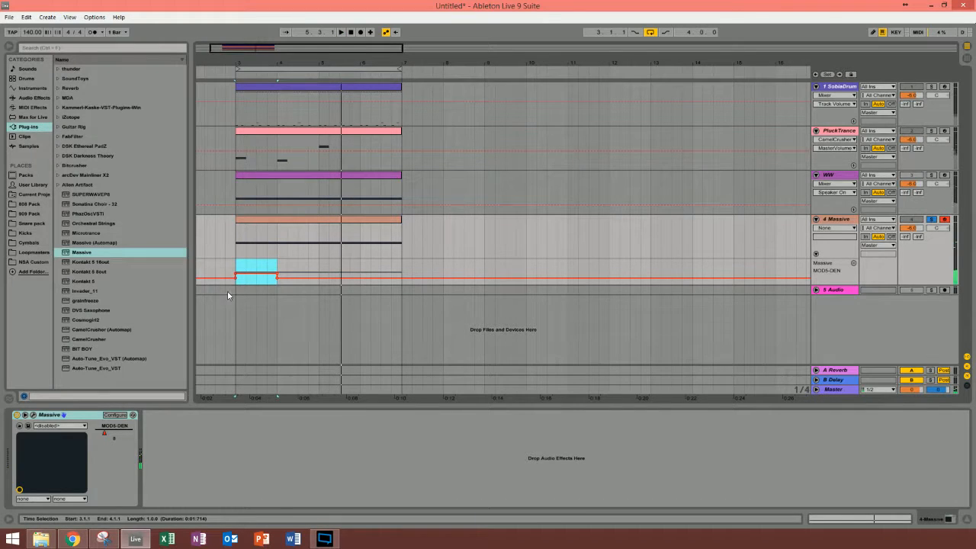
Step: Show Massive's MOD5-DEN automation on the WW track to examine its wobble rate pattern
left_click(828, 178)
left_click(833, 184)
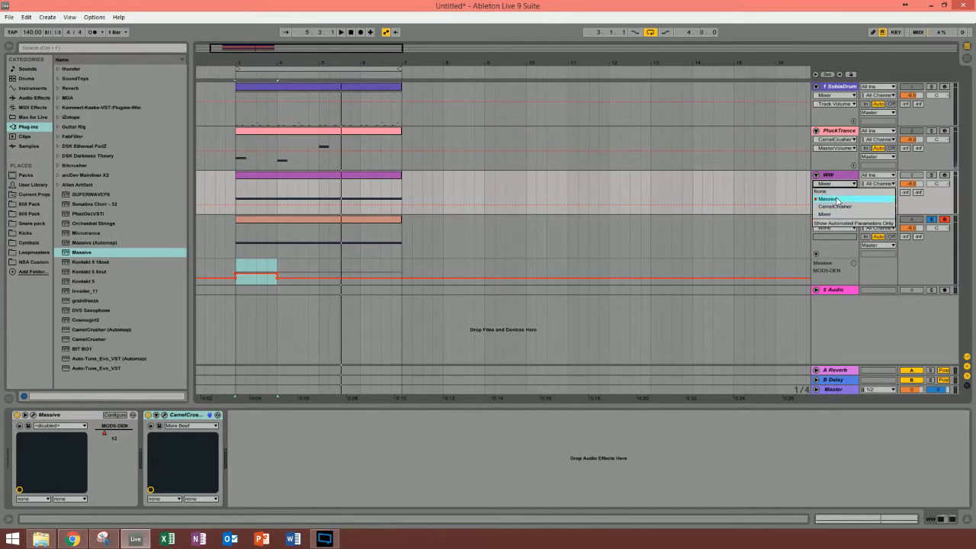
left_click(838, 201)
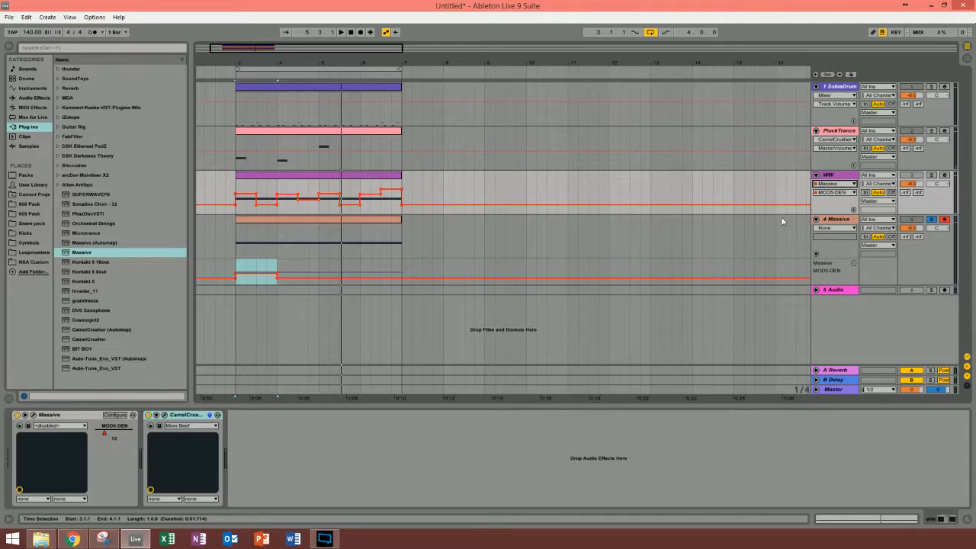
Step: Show the WW track's MOD5-DEN automation in its own lane and delete 4 Massive's MOD5-DEN automation from 3.1.1 to 7.1.1
left_click(851, 210)
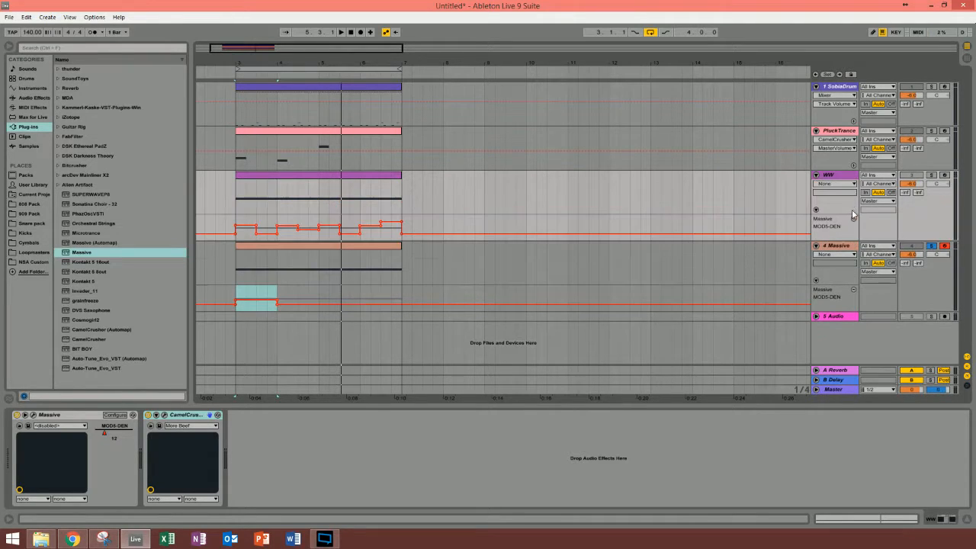
left_click(402, 308)
left_click_drag(401, 311, 232, 316)
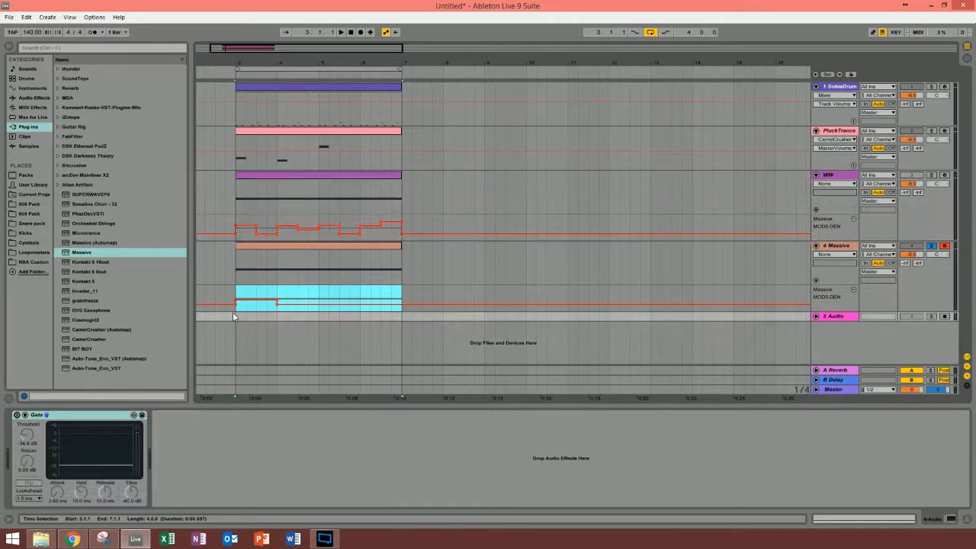
key("Delete")
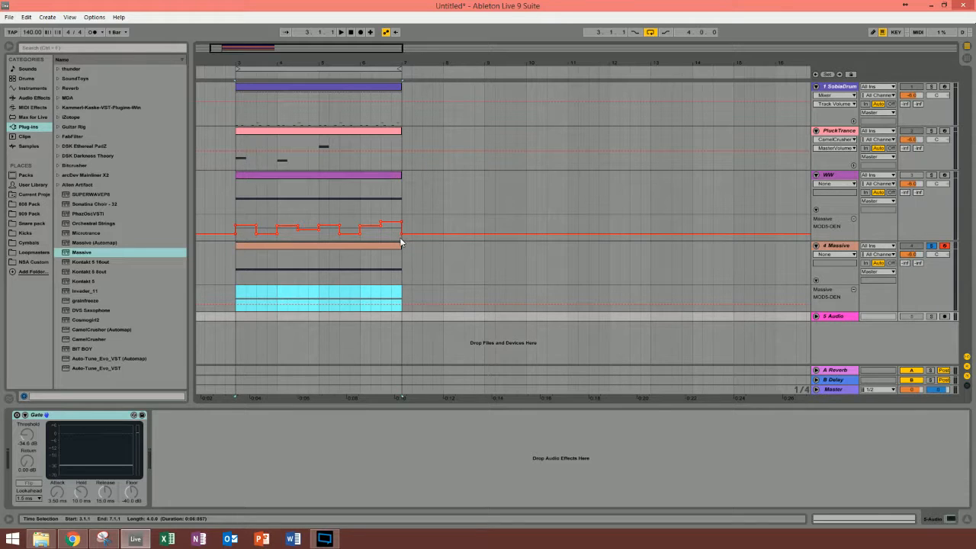
Step: Copy the WW track's MOD5-DEN automation from bars 3 to 7 into the 4 Massive track's MOD5-DEN lane at 3.1.1
left_click_drag(400, 237, 239, 239)
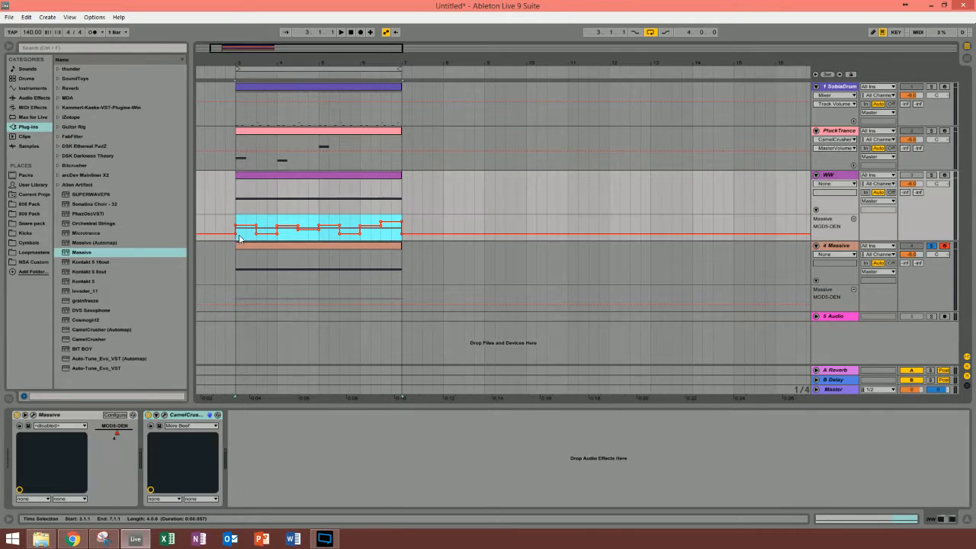
left_click(238, 287)
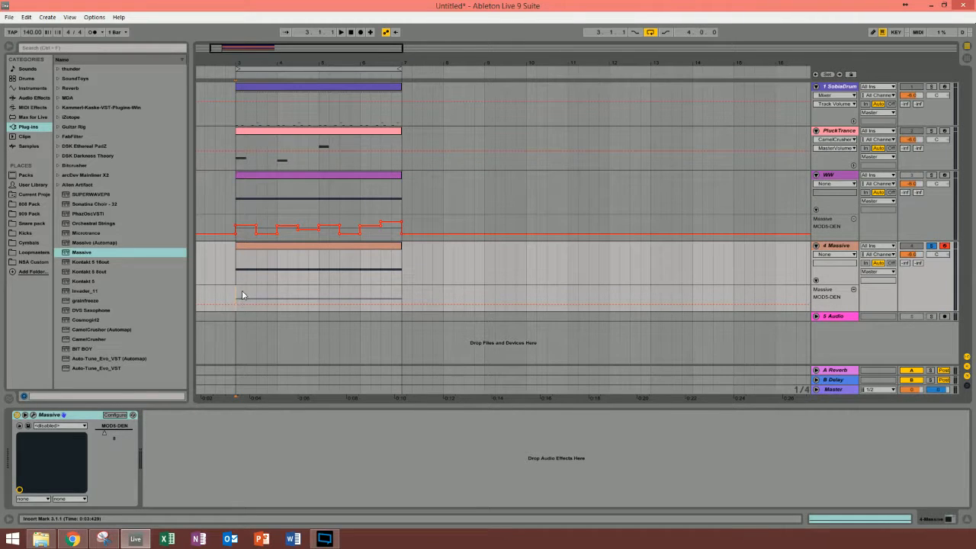
key("ctrl+v")
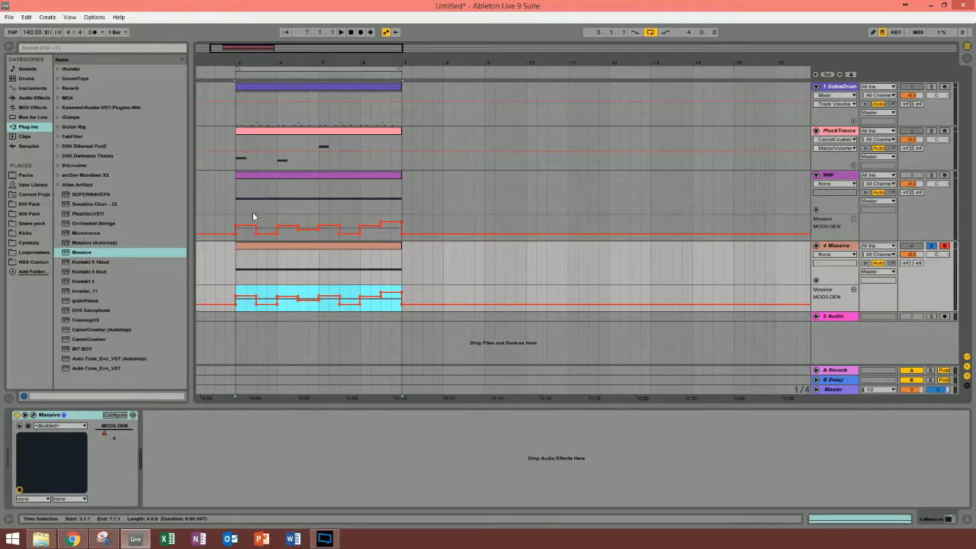
Step: Audition the loop from 3.1.1 while checking LFO 5's ratio in the 4 Massive track's Massive window
left_click(238, 291)
key("space")
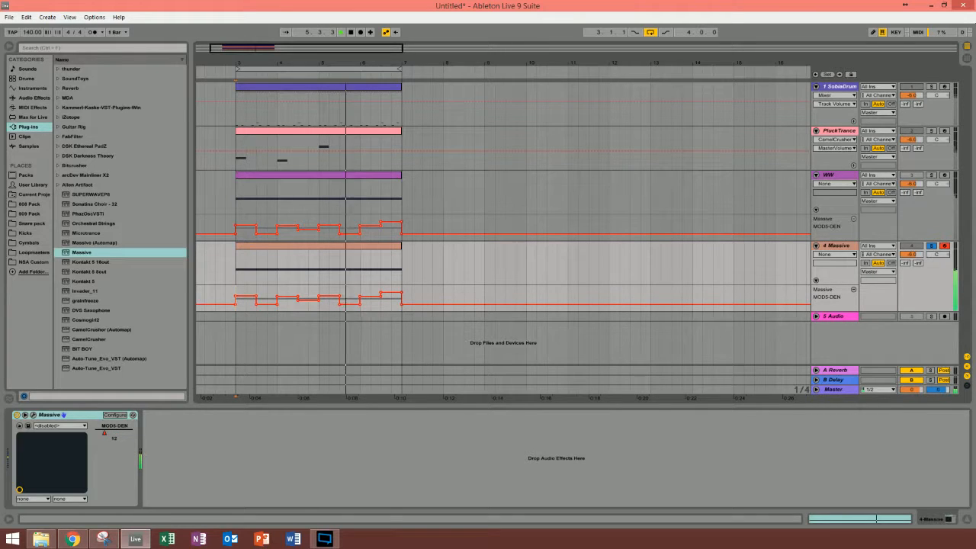
left_click(32, 415)
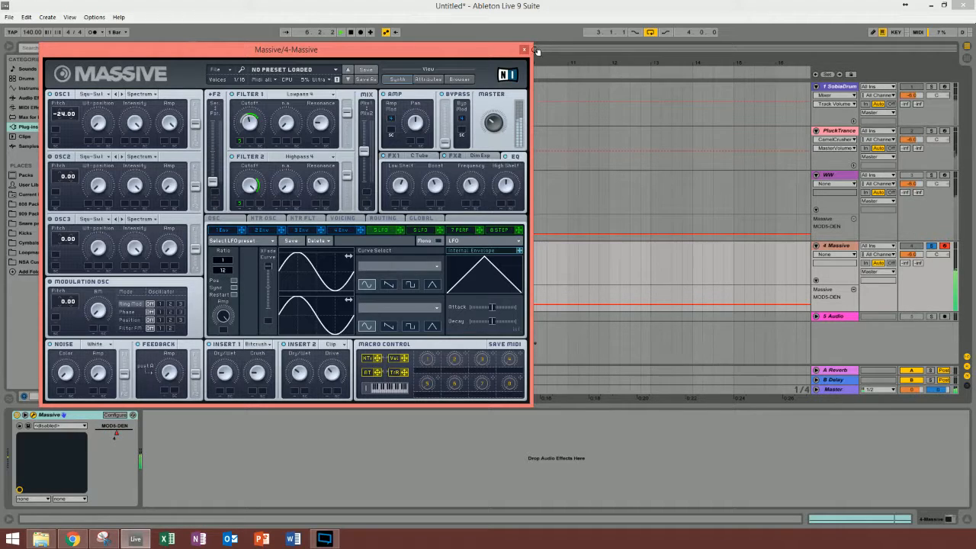
left_click(523, 50)
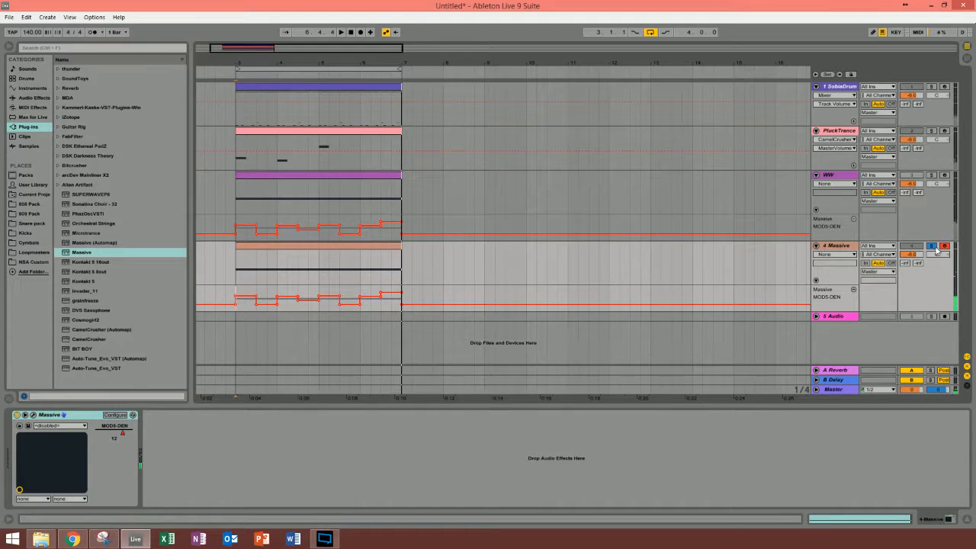
Step: Hide the MOD5-DEN lanes of the 4 Massive and WW tracks and show the envelopes of the 4 Massive clip
left_click(854, 289)
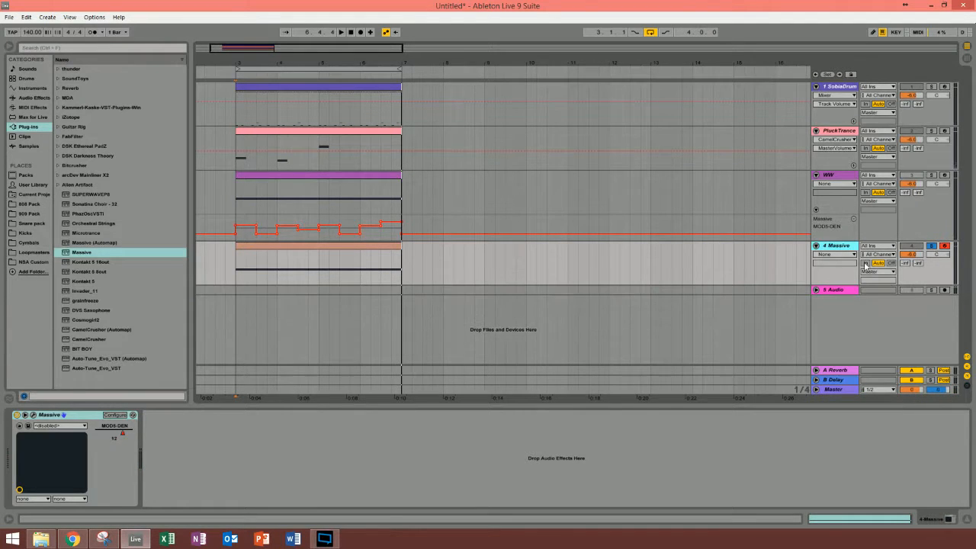
left_click(853, 216)
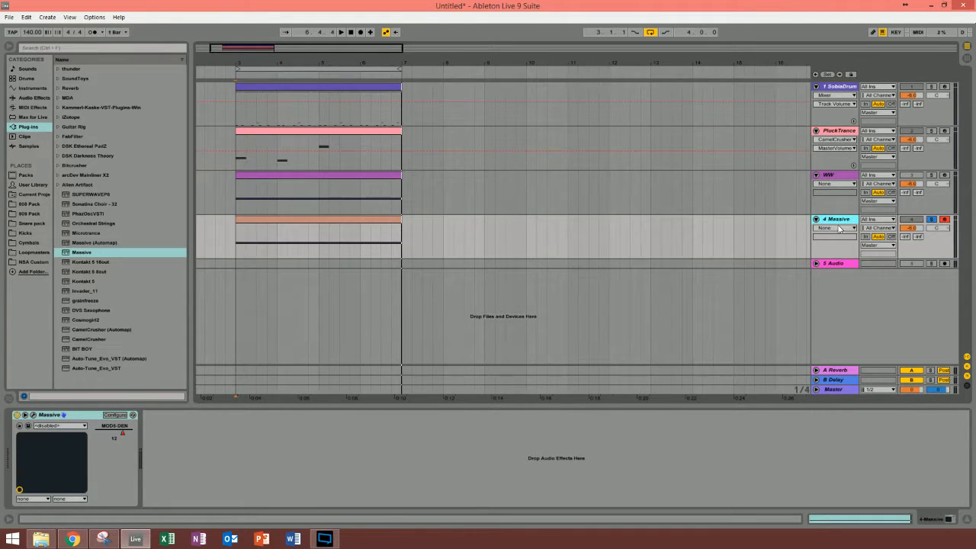
double_click(339, 220)
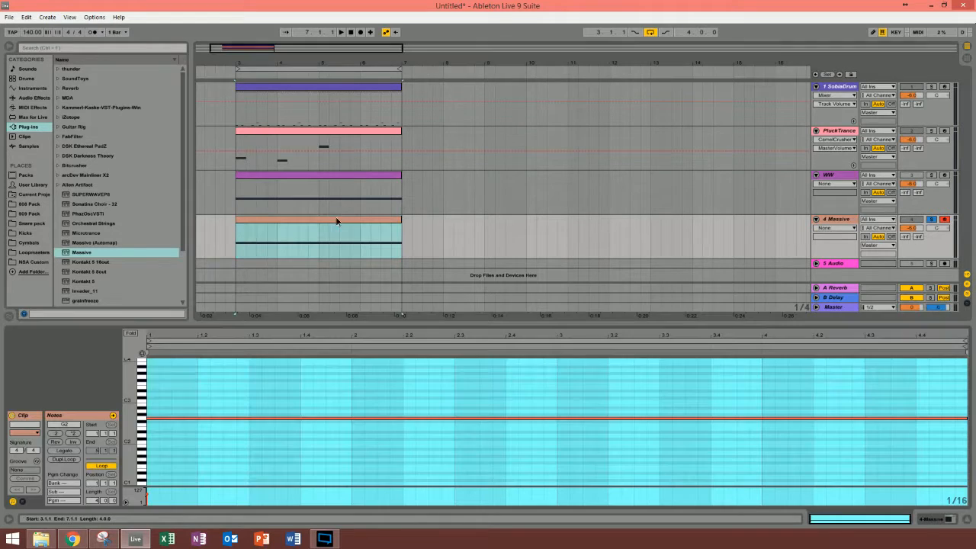
left_click(148, 386)
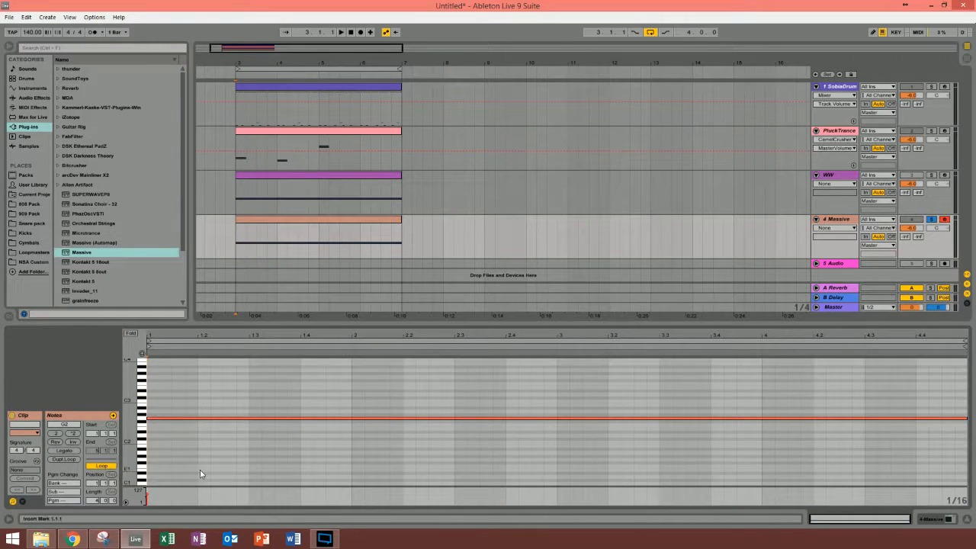
left_click(23, 502)
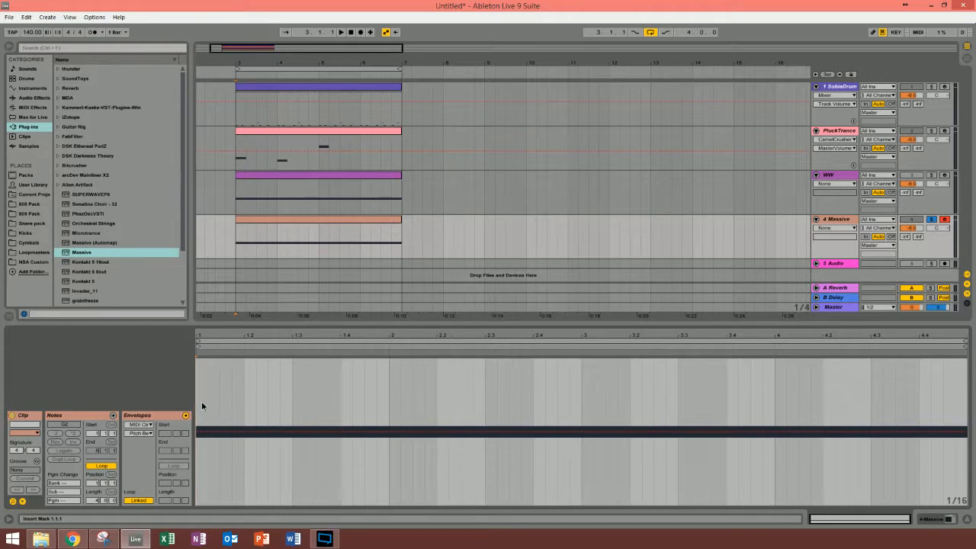
Step: Draw a pitch bend ramp falling from 8191 at 1.1.1 to zero at 1.3.1 in the 4 Massive clip and audition it
left_click_drag(200, 407, 285, 429)
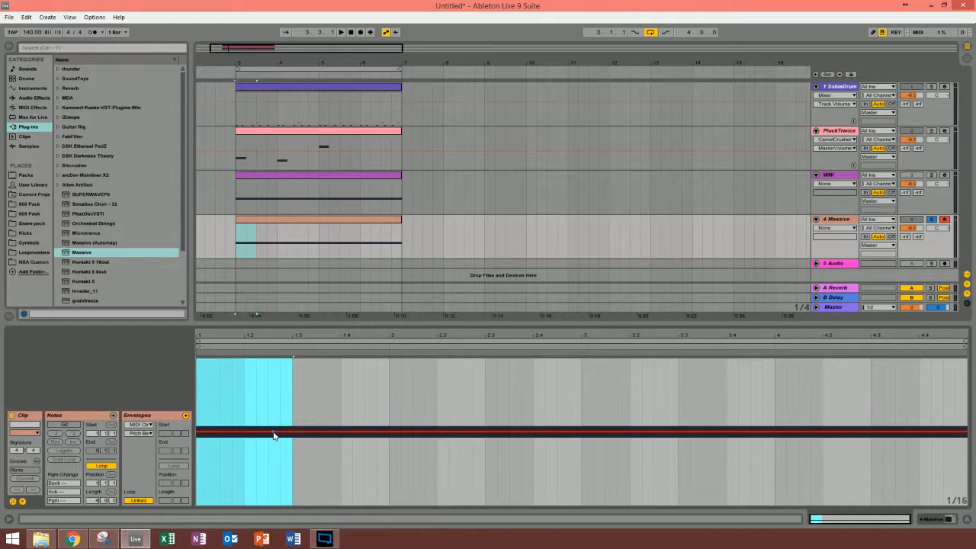
left_click(258, 432)
left_click_drag(252, 440, 284, 365)
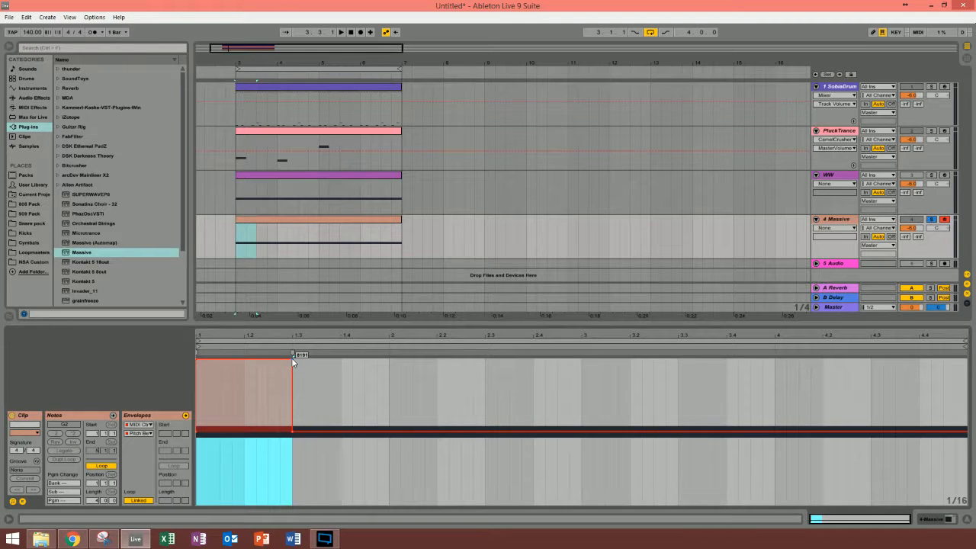
left_click(291, 358)
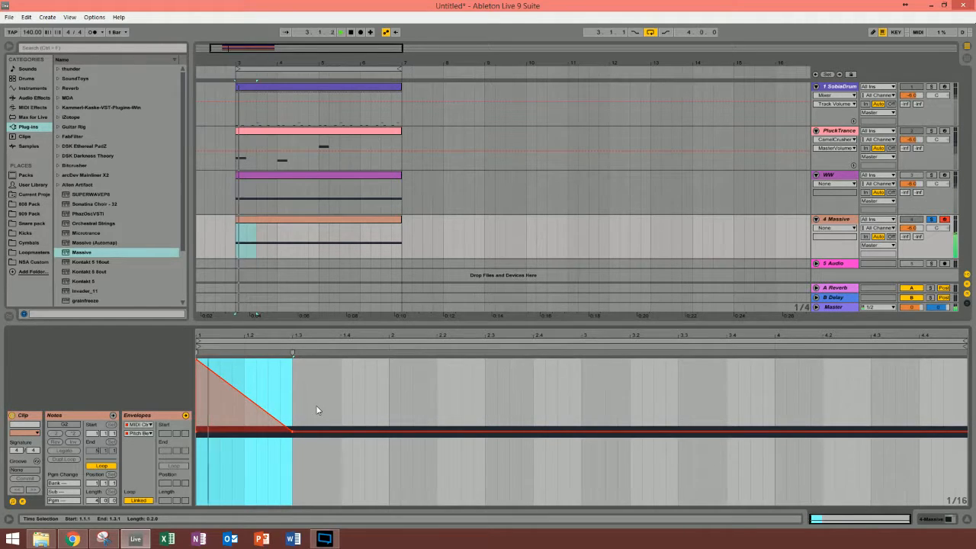
key("space")
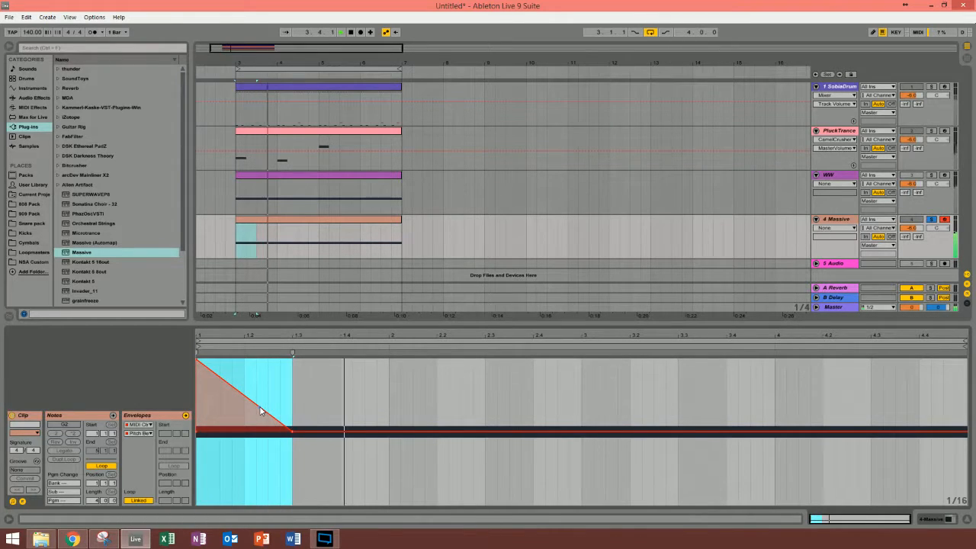
key("space")
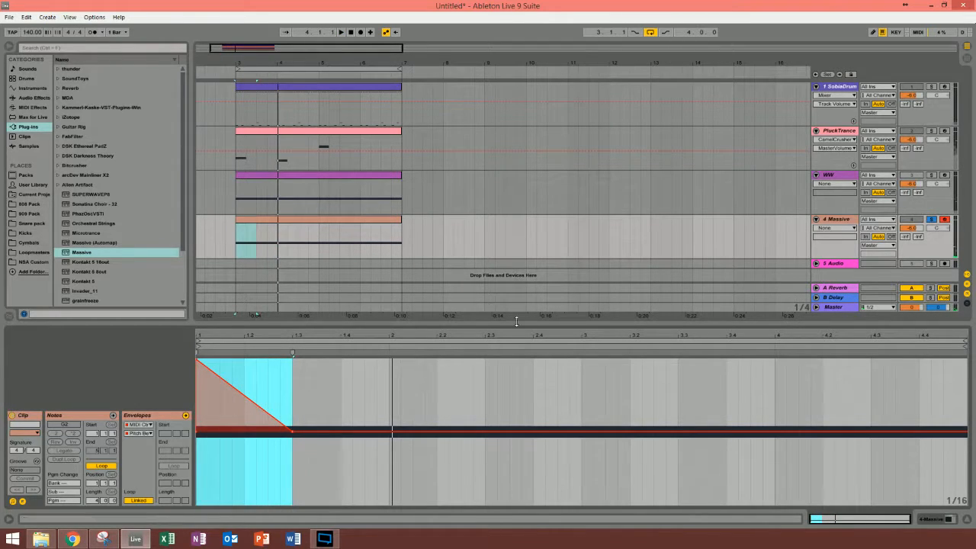
Step: Adjust the upward pitchbend range in Massive's oscillator settings on the 4 Massive track while auditioning the bend
left_click(795, 231)
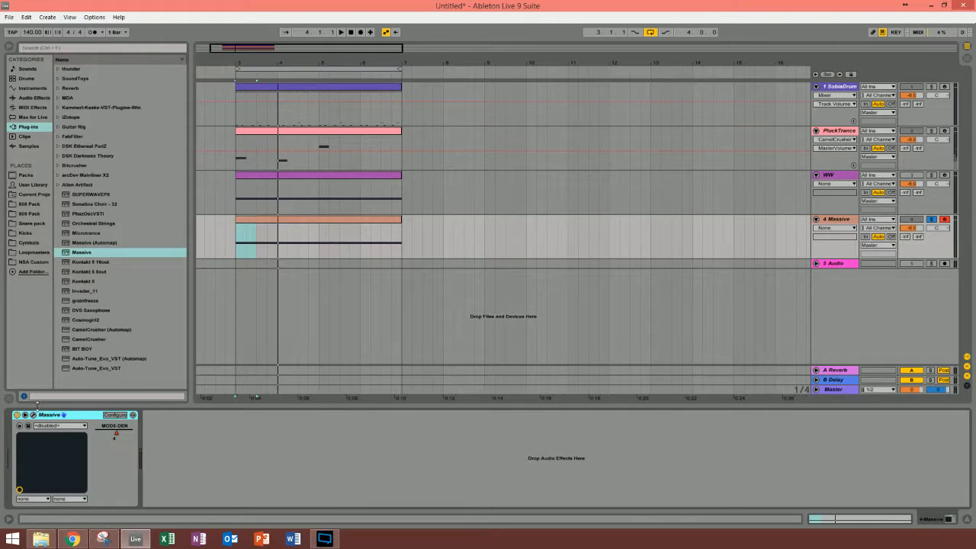
left_click(33, 415)
left_click(245, 230)
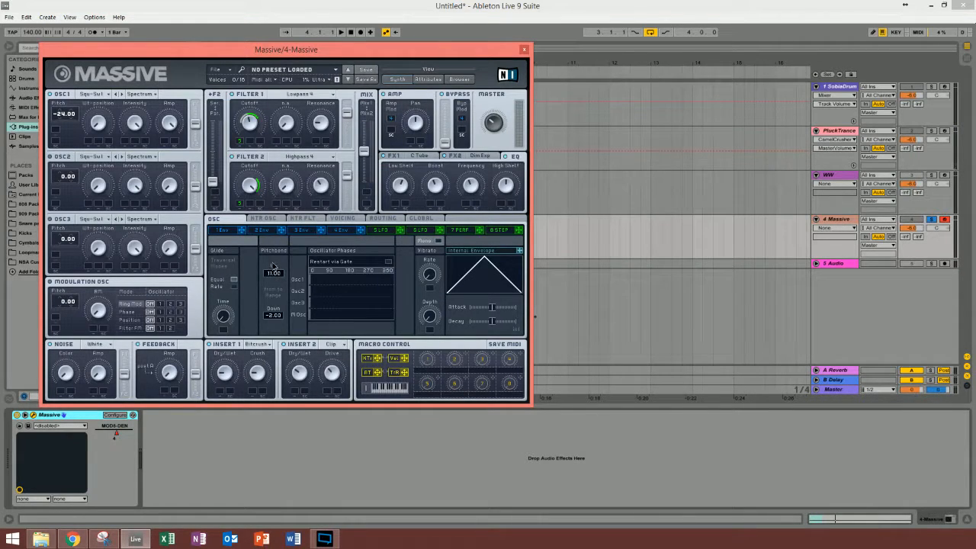
left_click_drag(273, 265, 271, 264)
key("space")
left_click_drag(272, 276, 272, 281)
left_click(521, 50)
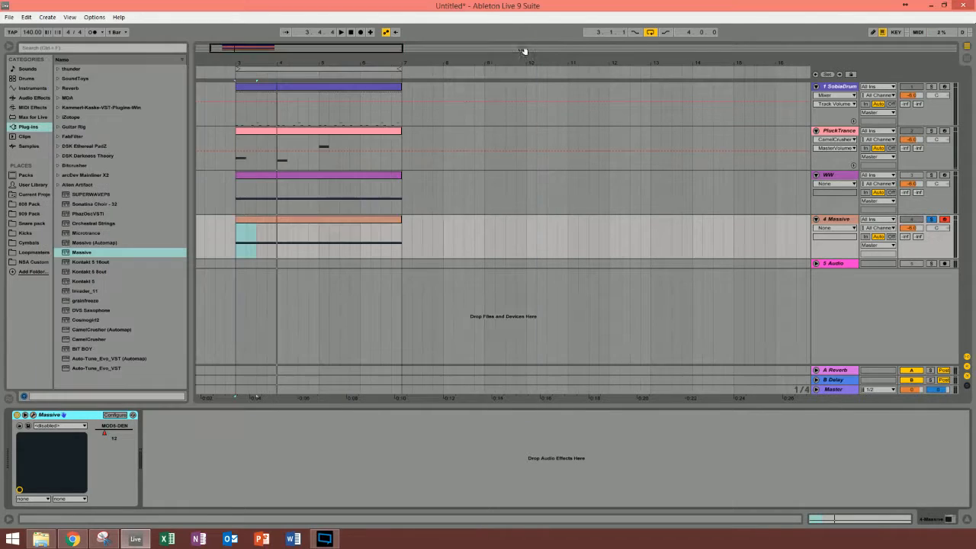
Step: Bow the 4 Massive clip's falling pitch bend ramp upward into a convex curve and audition it
double_click(300, 220)
left_click(279, 460)
key("space")
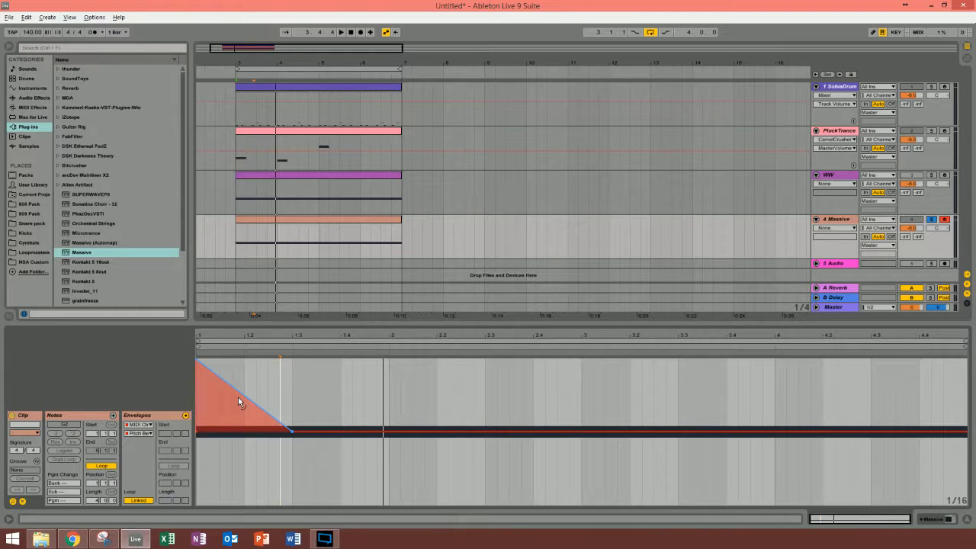
left_click_drag(238, 397, 237, 354)
key("space")
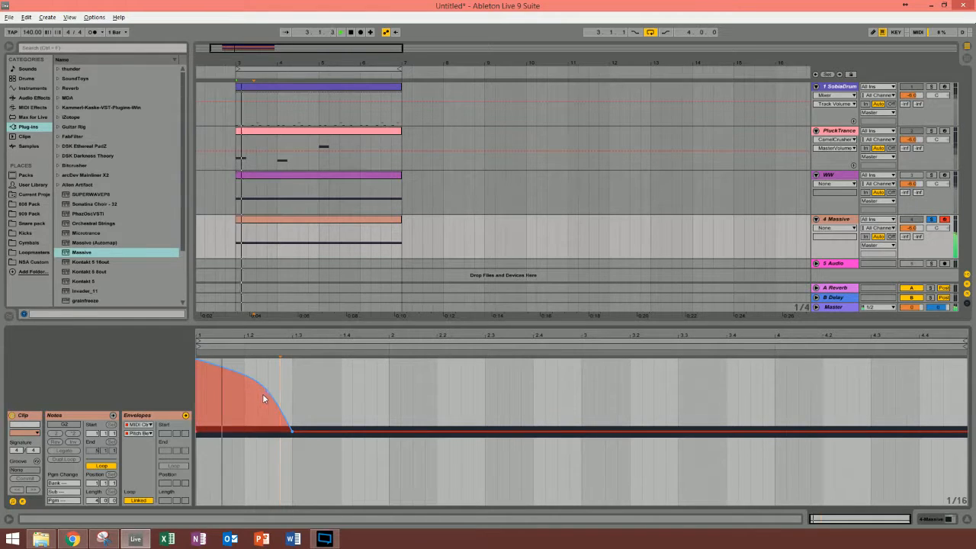
key("space")
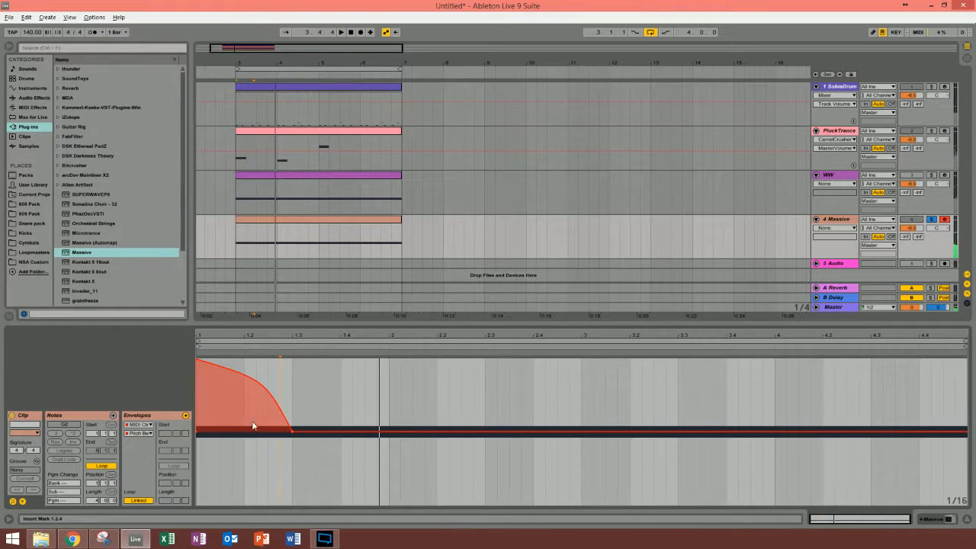
Step: Delete the curved pitch bend at the start of the 4 Massive clip's envelope
left_click_drag(197, 451, 365, 457)
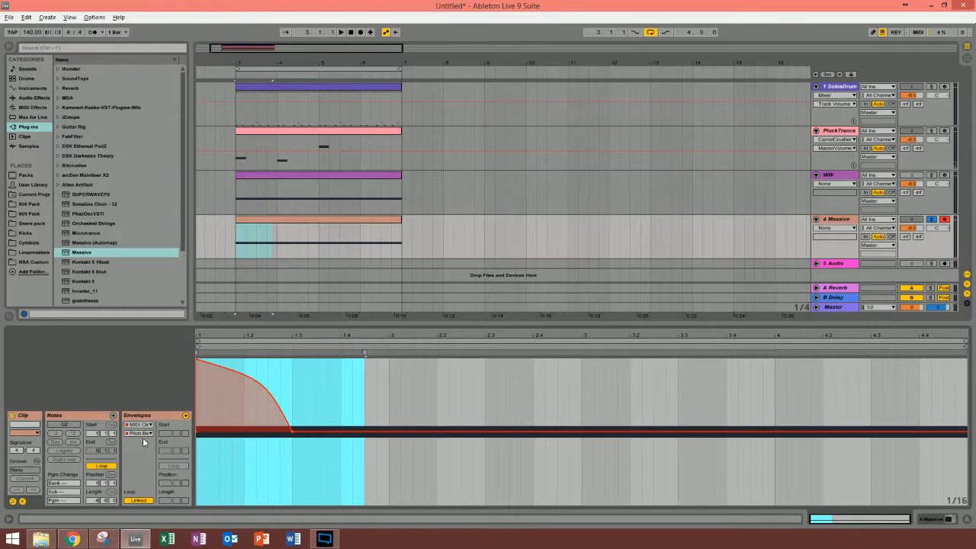
key("Delete")
left_click(390, 391)
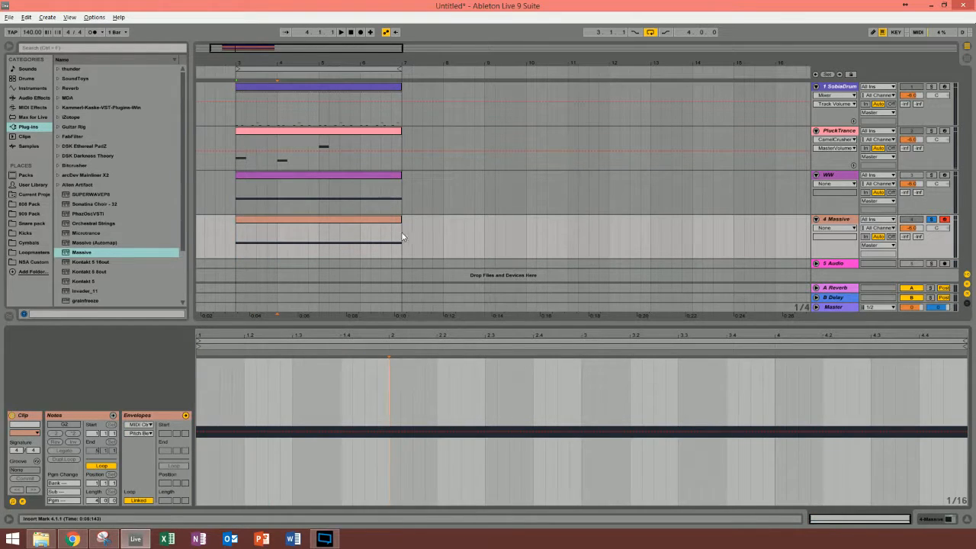
Step: Copy the entire four-bar pitch bend envelope from the WW clip into the 4 Massive clip at 1.1.1
left_click(397, 175)
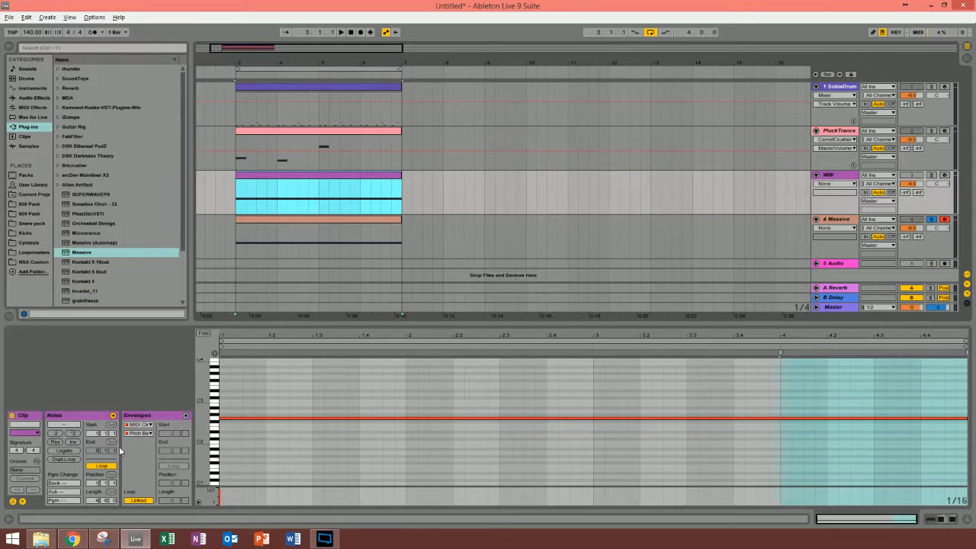
left_click(21, 502)
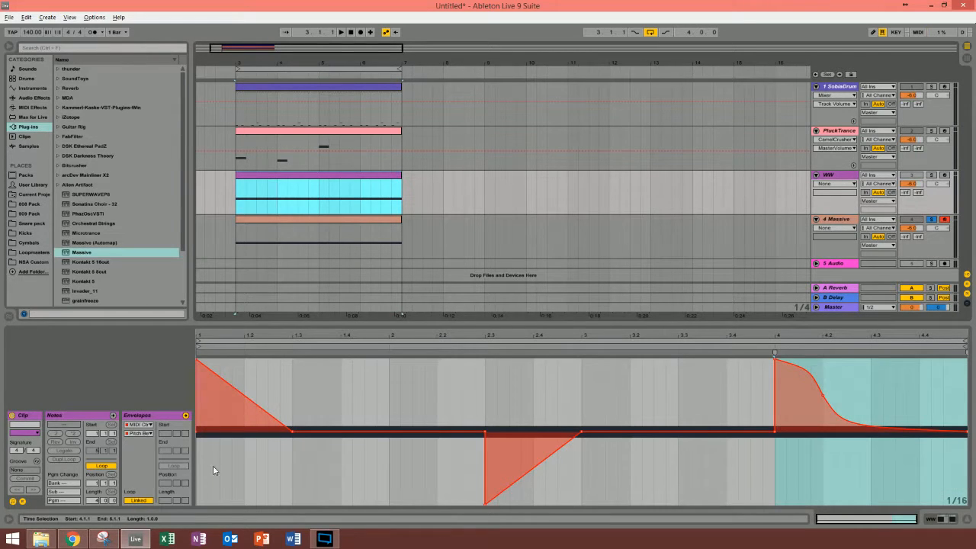
left_click_drag(198, 464, 966, 458)
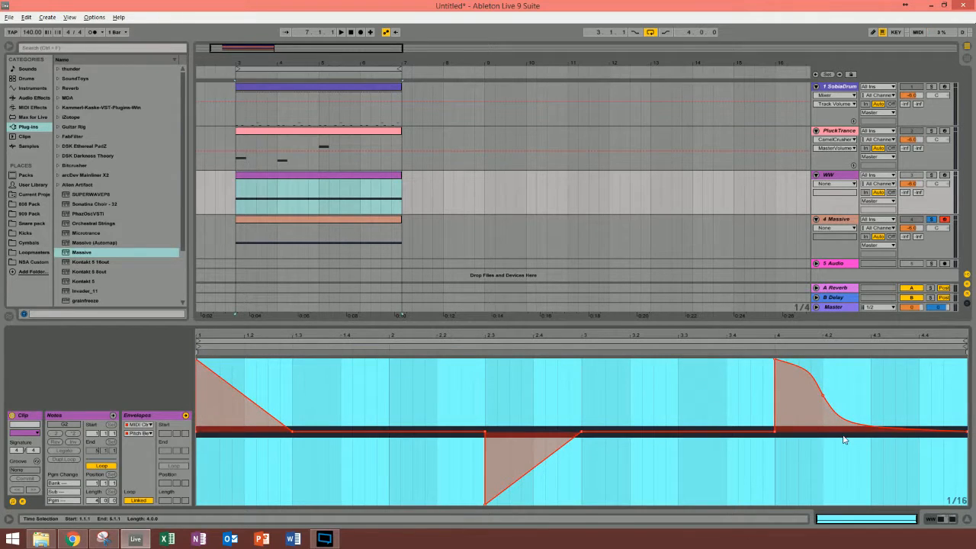
left_click(373, 224)
left_click(197, 467)
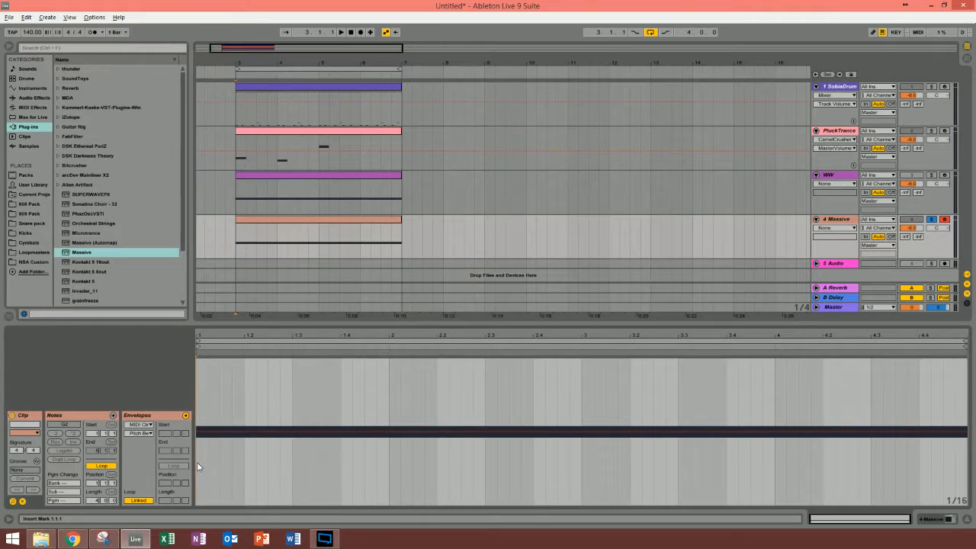
key("ctrl+a")
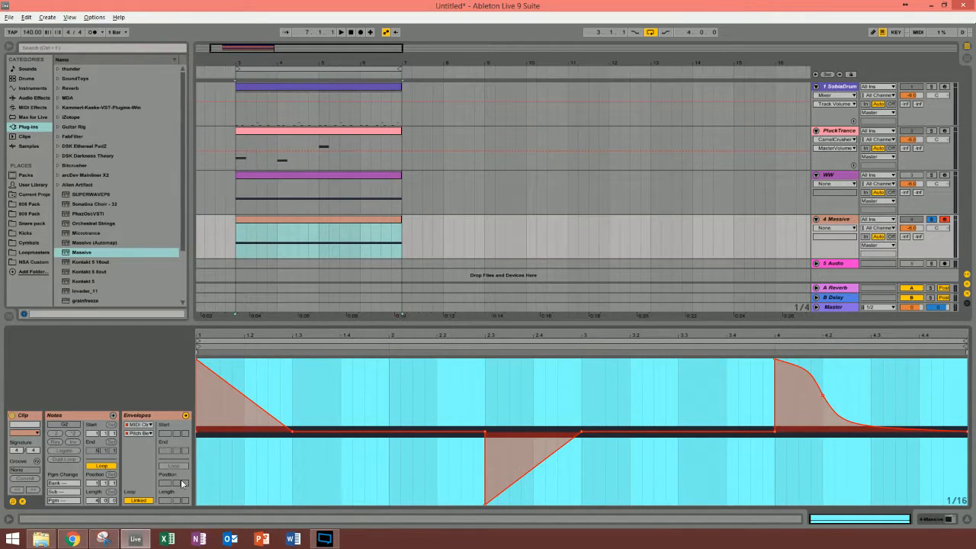
Step: Audition the loop with the copied pitch bends, hide the 4 Massive clip's envelopes and fold the WW track
left_click(196, 462)
key("space")
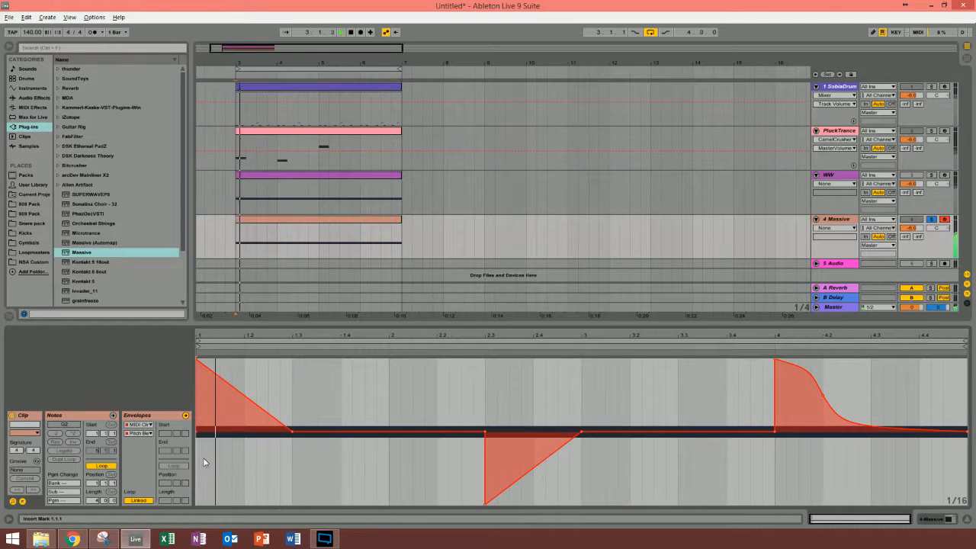
left_click(24, 500)
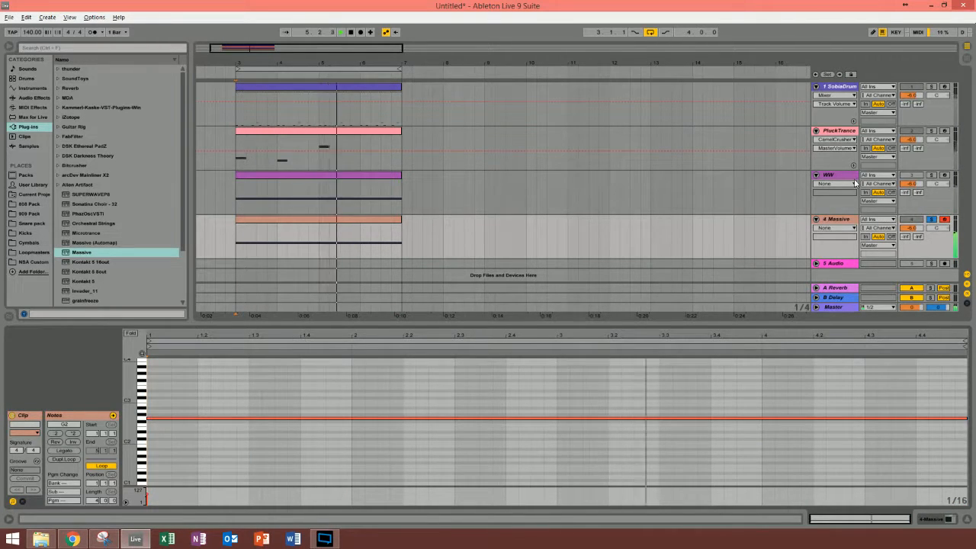
left_click(816, 174)
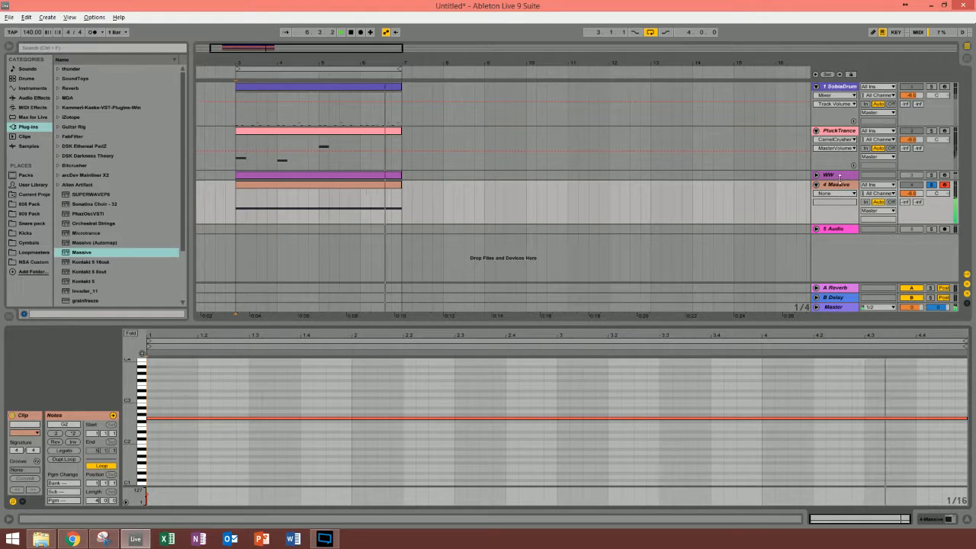
Step: Add CamelCrusher to the 4 Massive track after Massive and load its More Beef patch
double_click(839, 184)
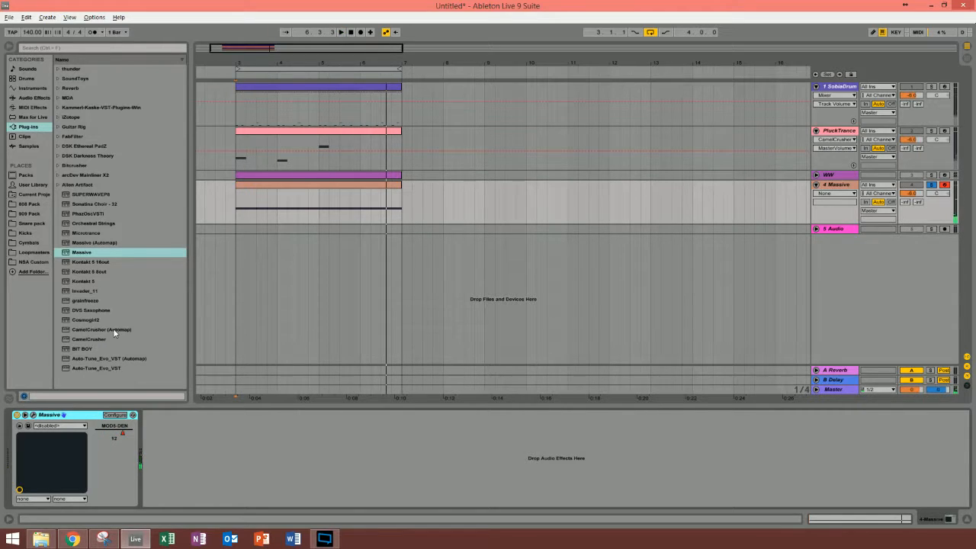
left_click(94, 343)
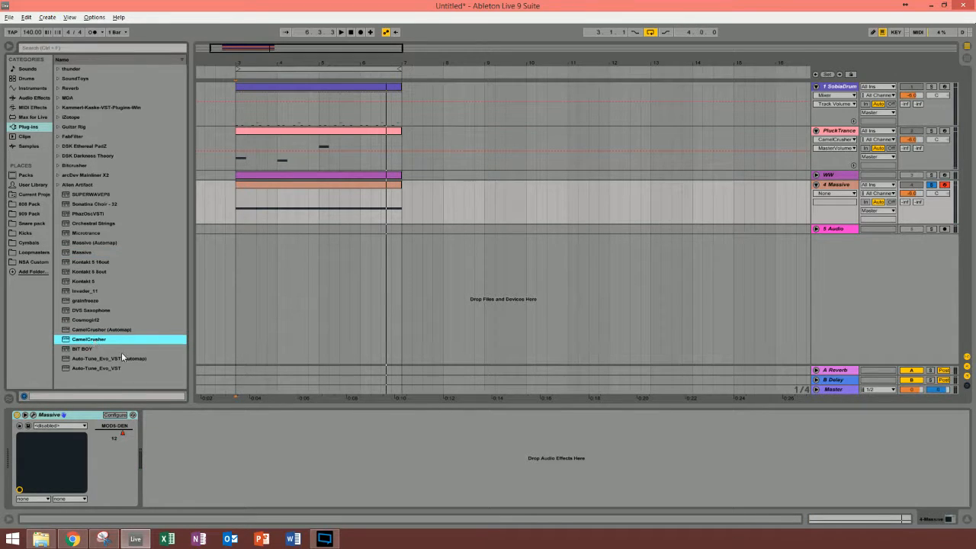
key("Return")
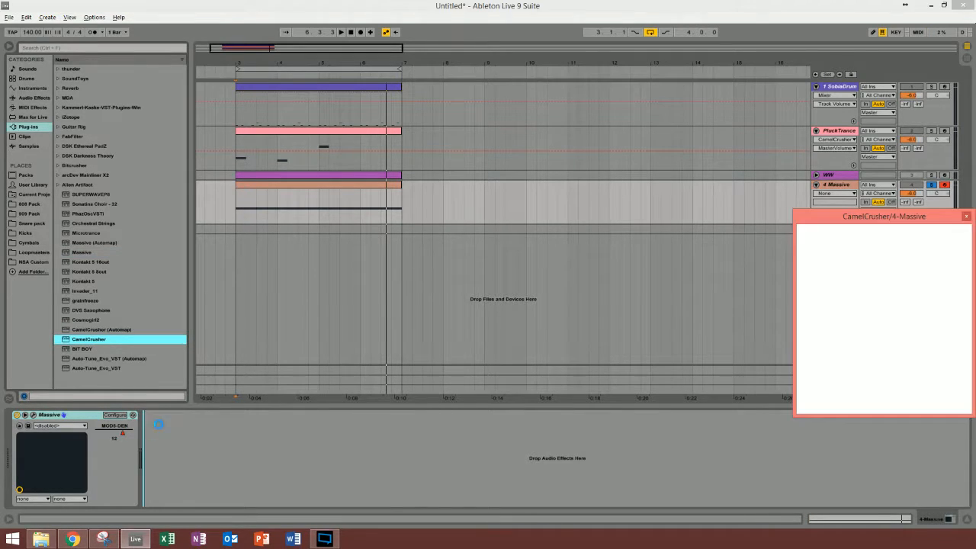
left_click_drag(820, 224, 122, 116)
left_click(146, 186)
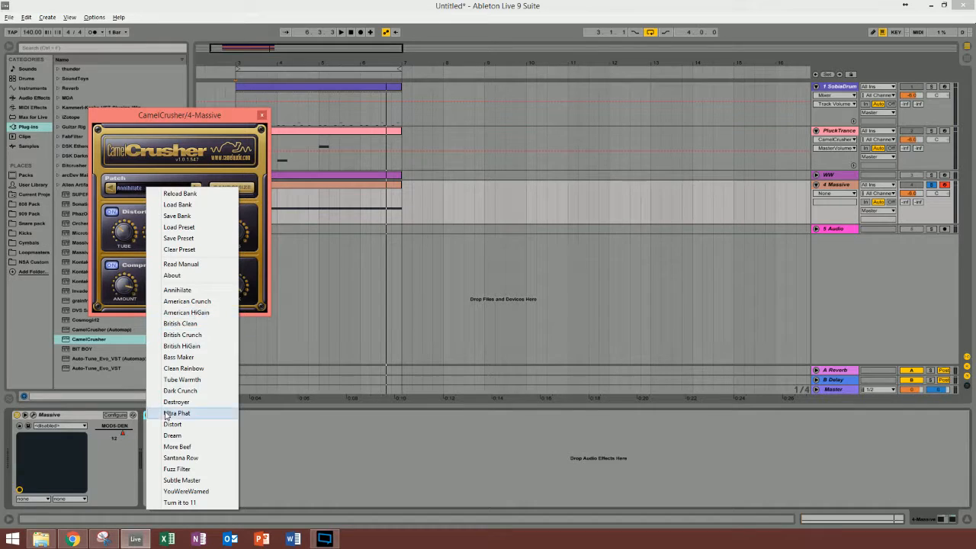
left_click(179, 446)
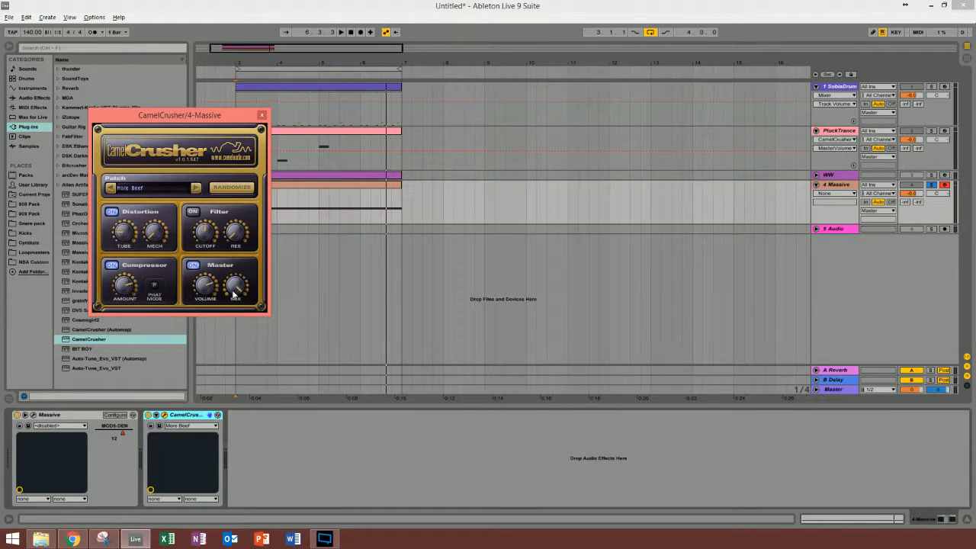
Step: Lower CamelCrusher's master volume slightly on the 4 Massive track, audition the loop and close the plug-in window
left_click(210, 291)
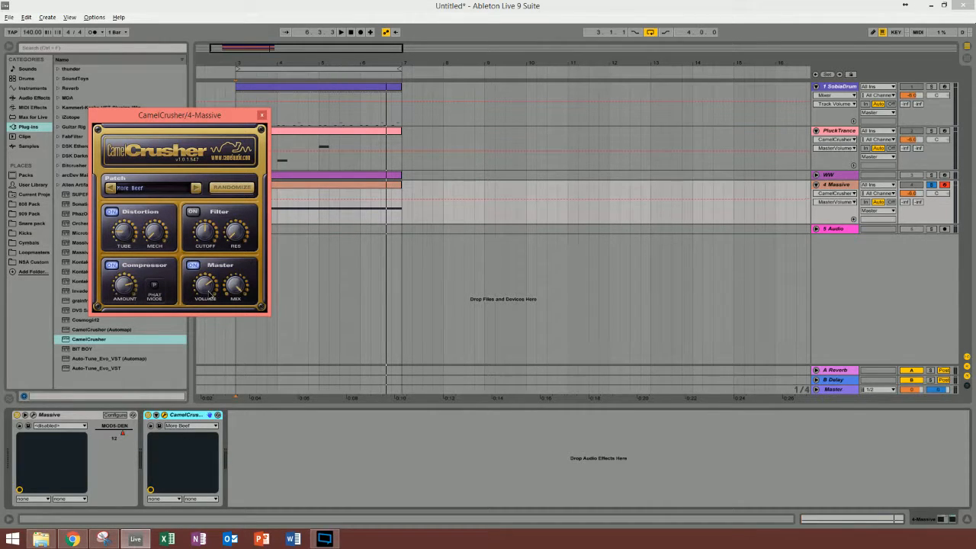
key("space")
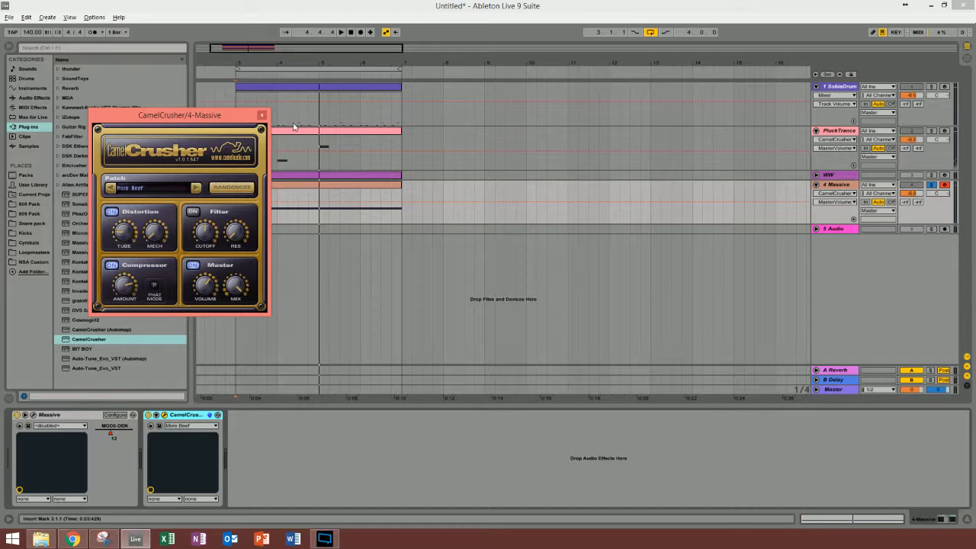
left_click(261, 115)
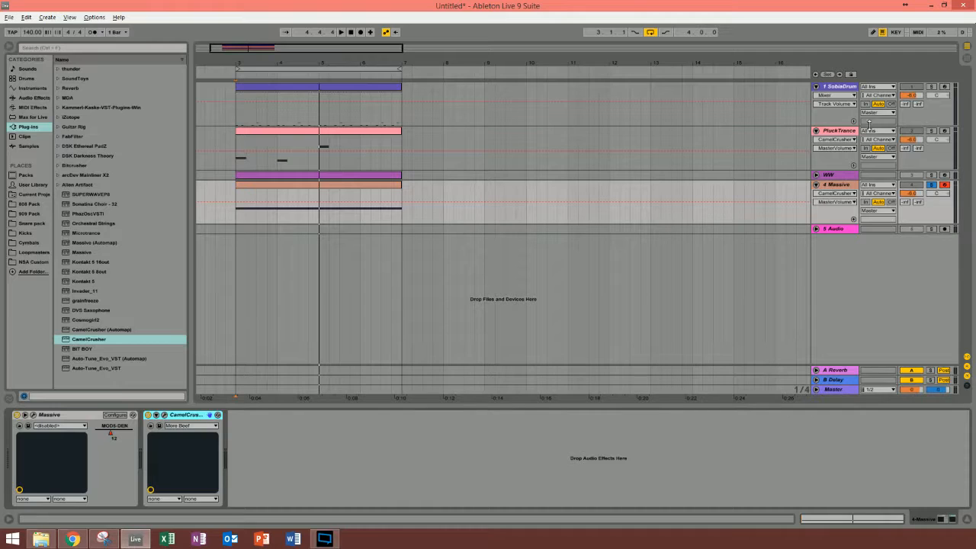
Step: Solo the PluckTrance track and compare its sound with CamelCrusher's Dream patch bypassed and enabled
left_click(846, 132)
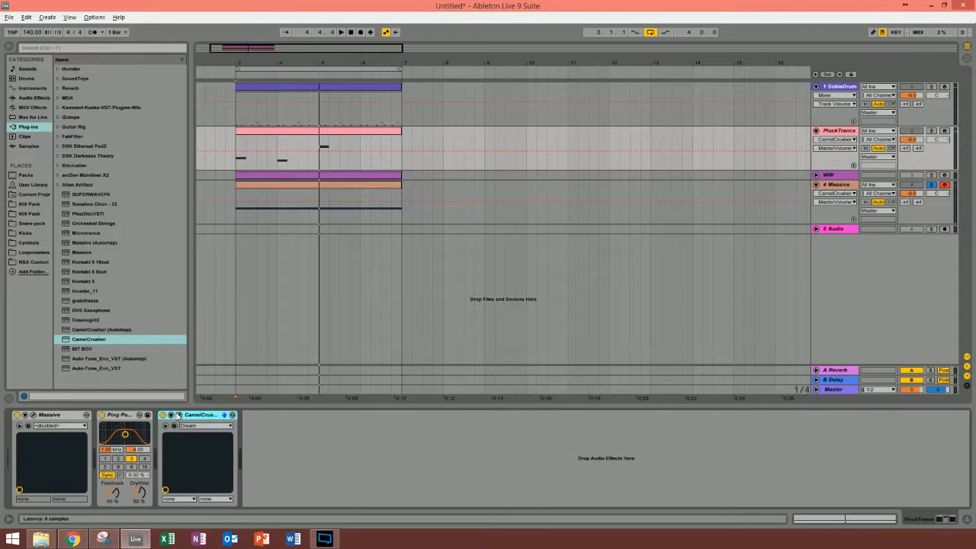
left_click(180, 416)
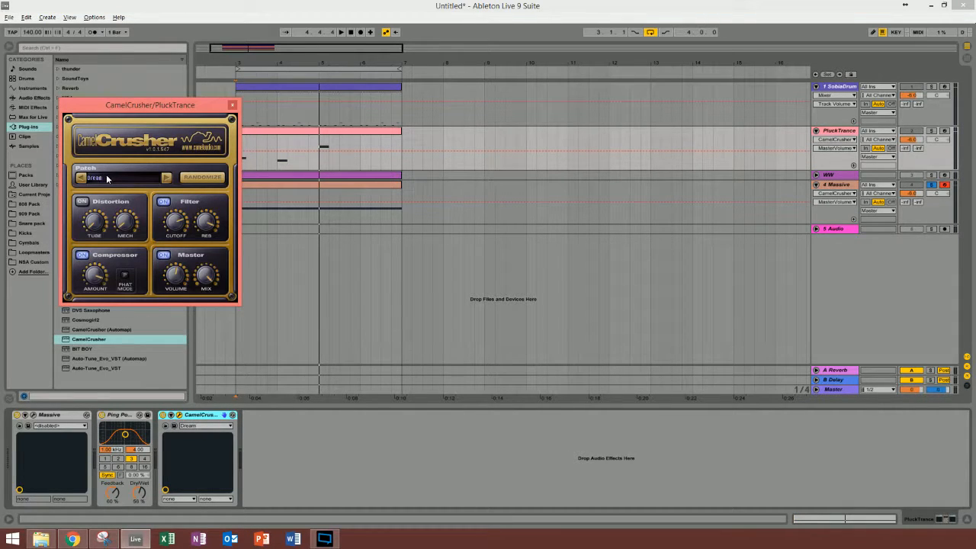
left_click(932, 131)
key("space")
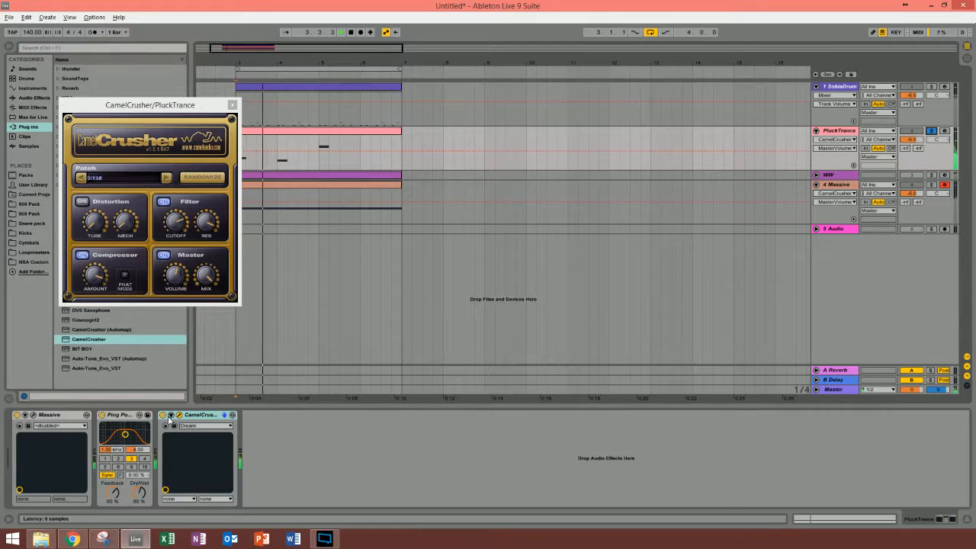
left_click(163, 415)
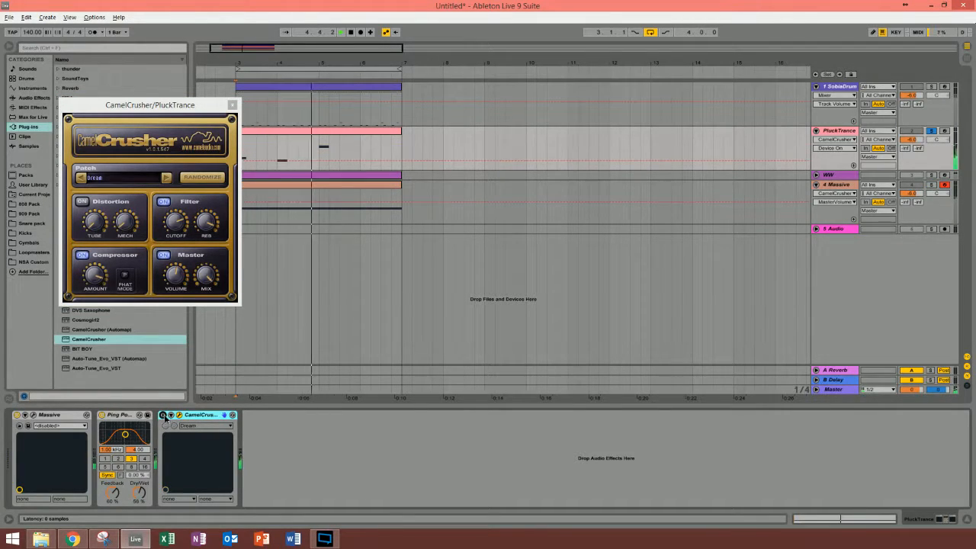
left_click(163, 415)
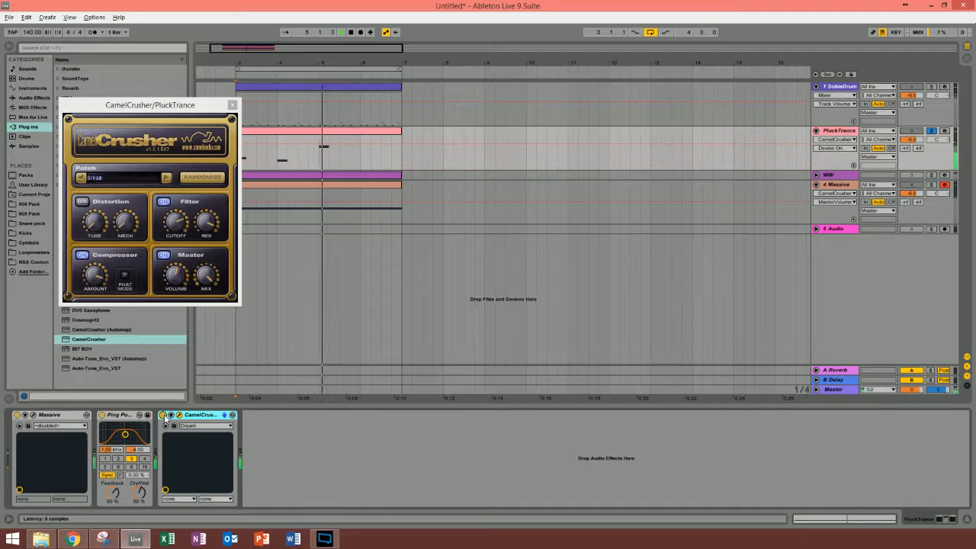
left_click(232, 104)
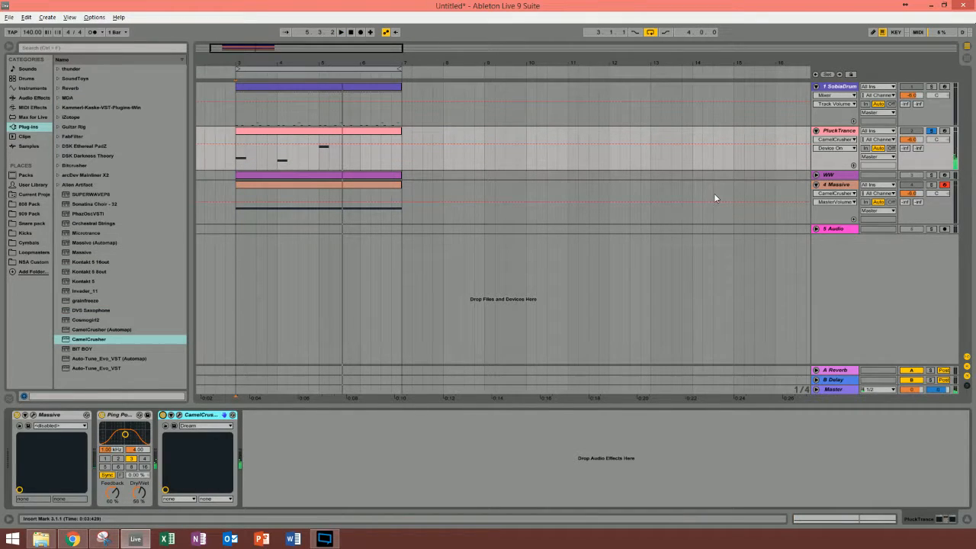
Step: Solo the 4 Massive track and review its CamelCrusher settings, closing the plug-in window again
left_click(841, 186)
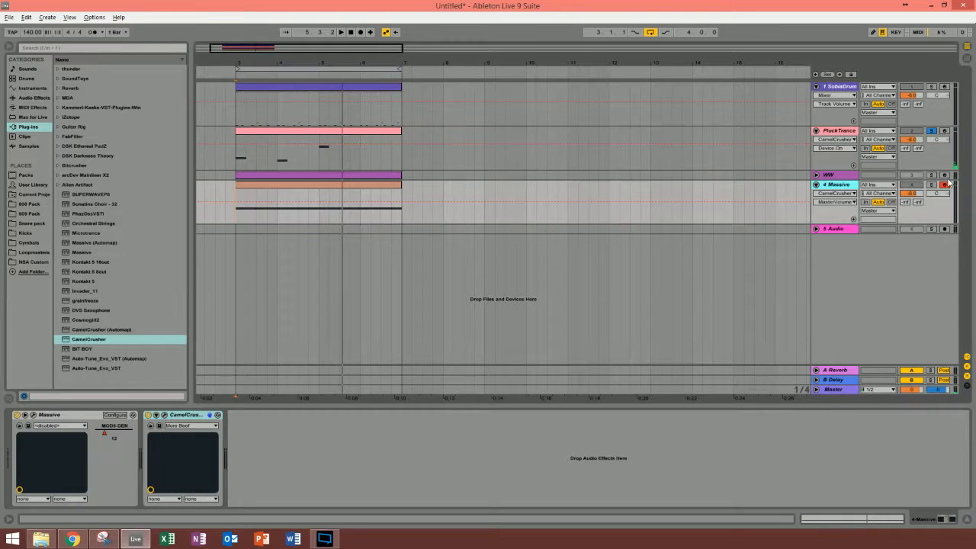
left_click(932, 186)
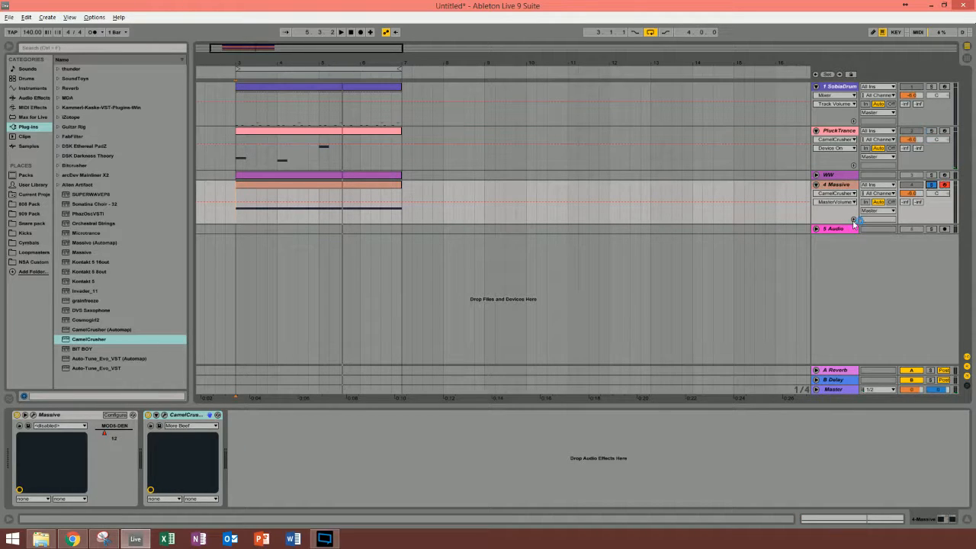
left_click(164, 414)
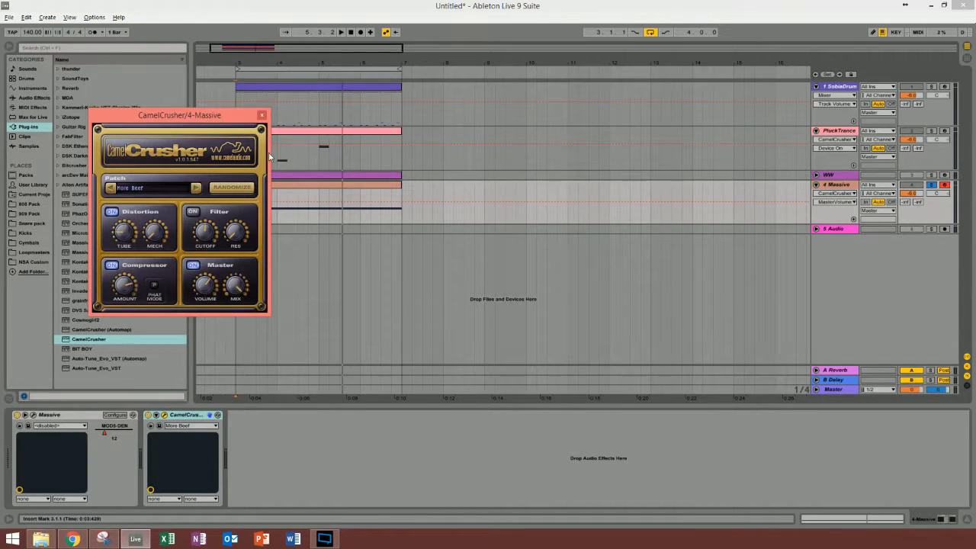
left_click(265, 115)
Step: Unsolo the 4 Massive track, audition the full mix and select the four-bar loop range
left_click(929, 186)
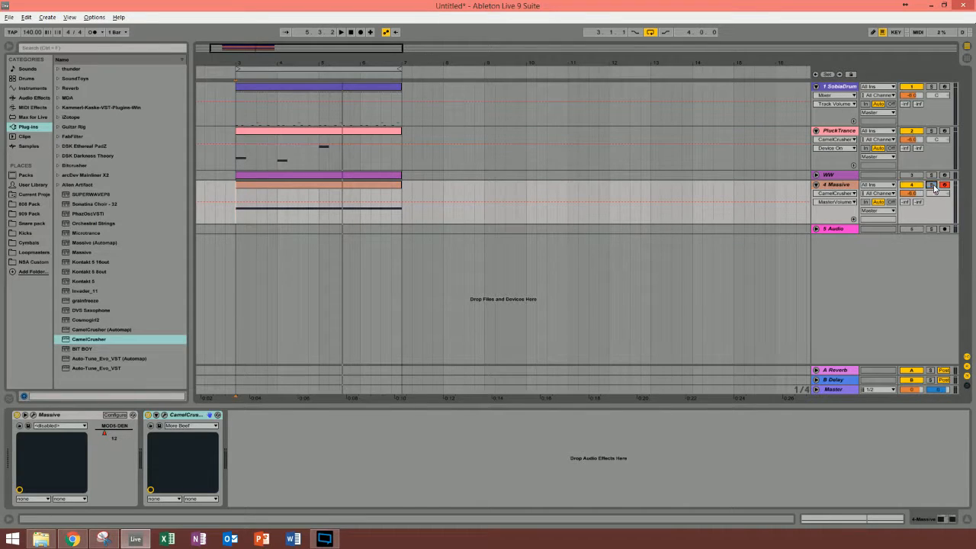
key("space")
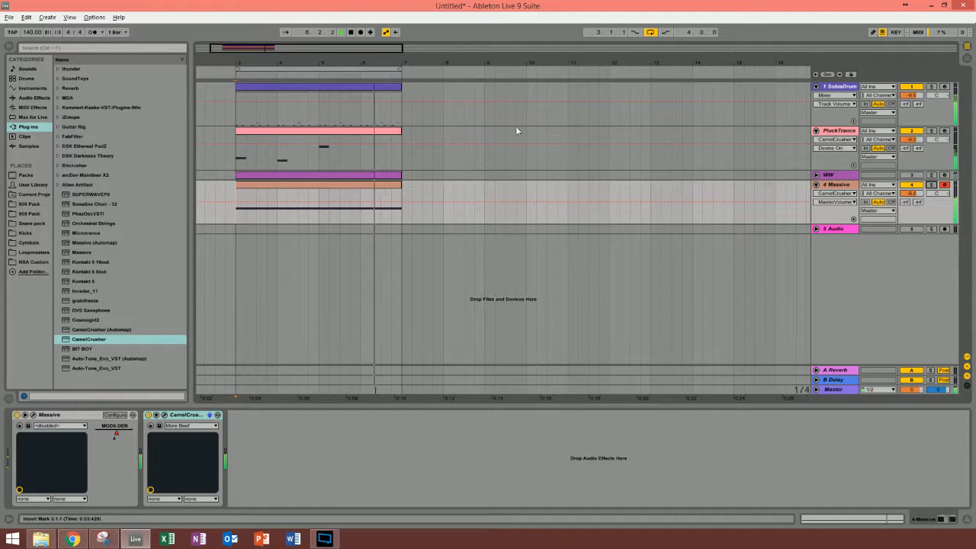
left_click(353, 69)
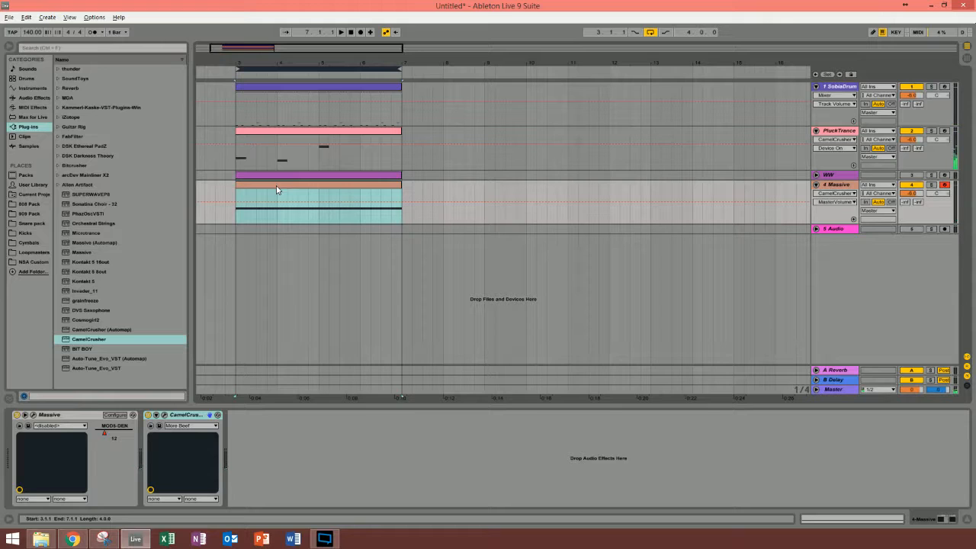